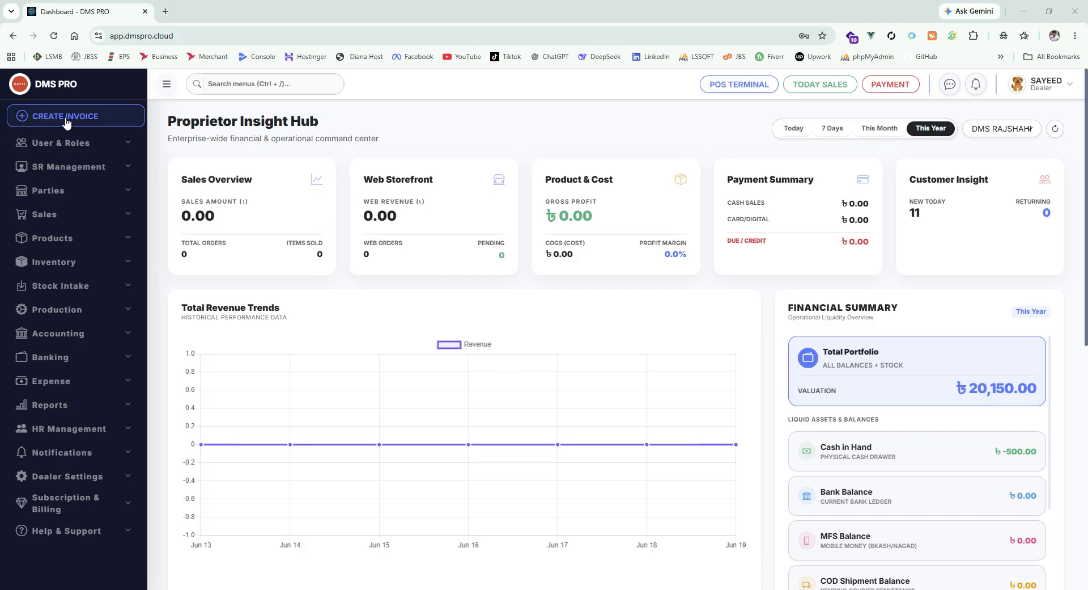
- Open the Create a New Invoice page from CREATE INVOICE in the sidebar
click(101, 123)
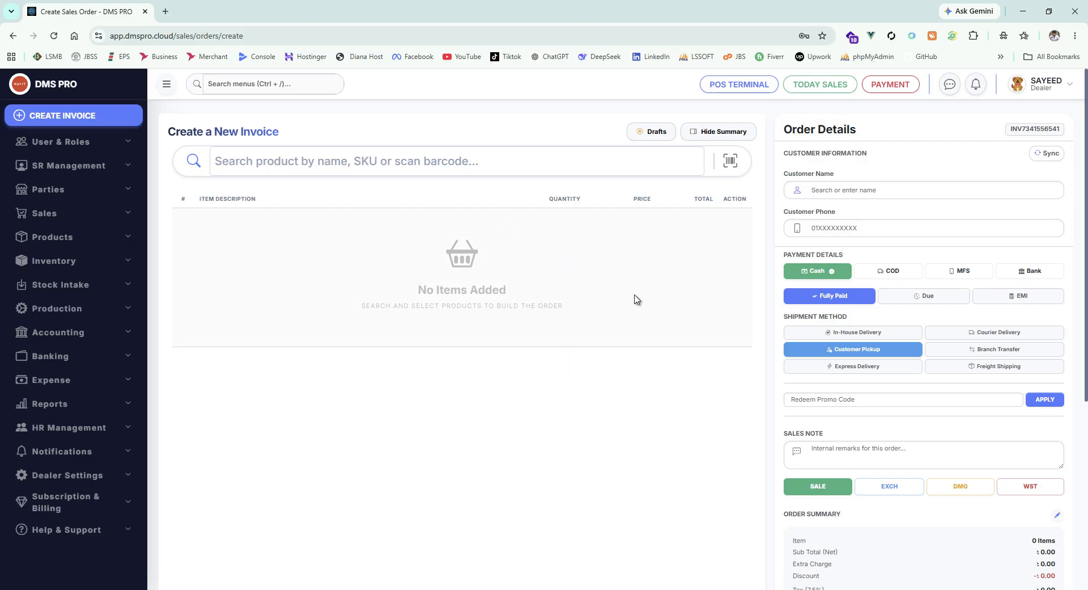
- Search for and pick the 970 EVO Plus 500GB SSD, which is refused as expired on 2026-06-18
scroll(877, 363, down, 5)
scroll(877, 362, up, 5)
click(333, 171)
text(s)
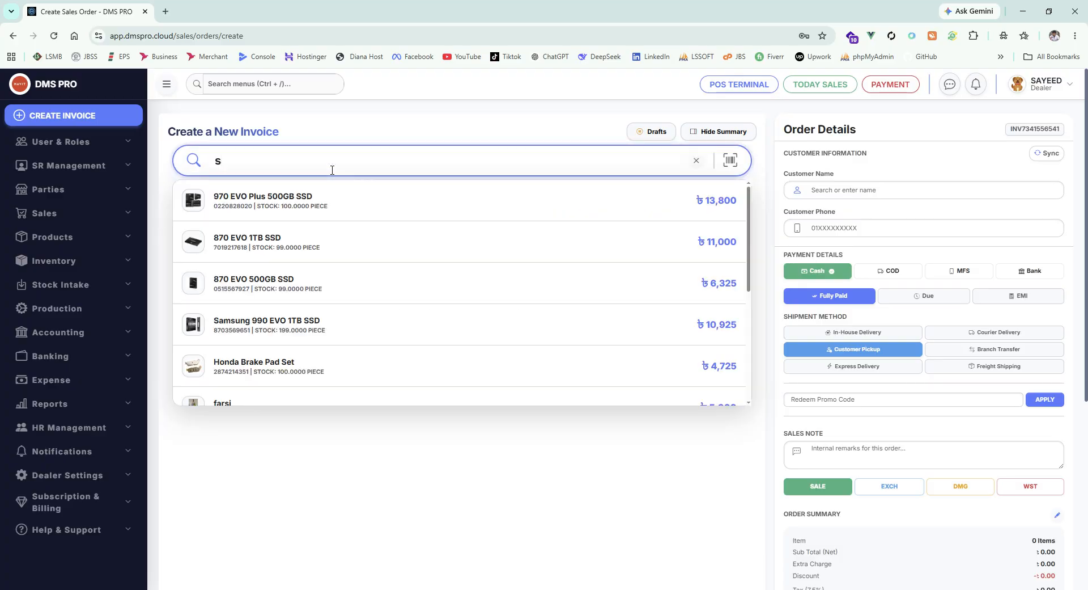
key(BackSpace)
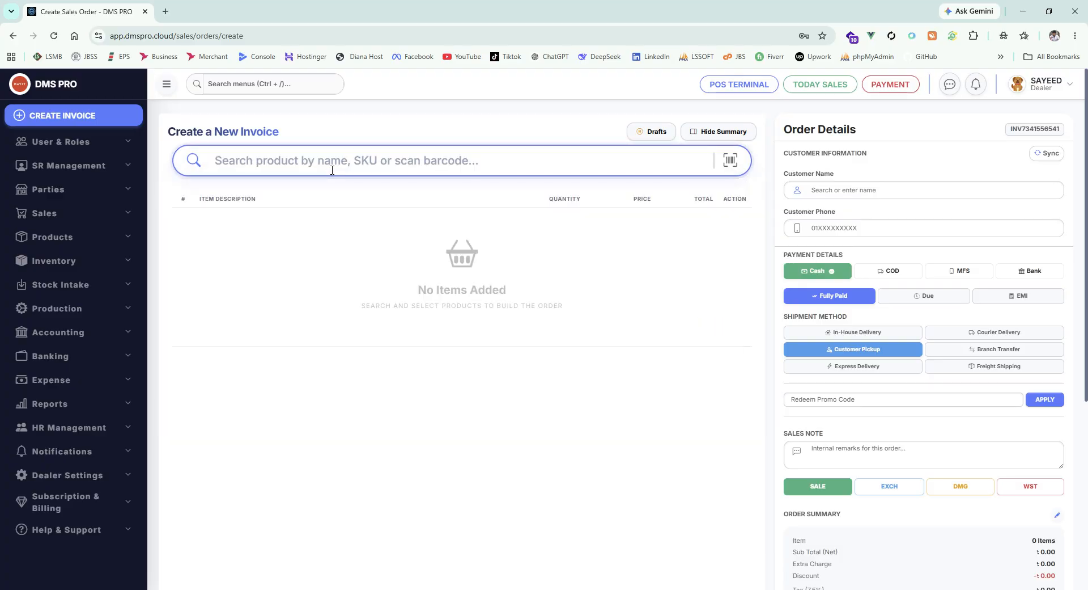
text(s)
key(BackSpace)
text(f)
key(BackSpace)
text(h)
key(BackSpace)
text(s)
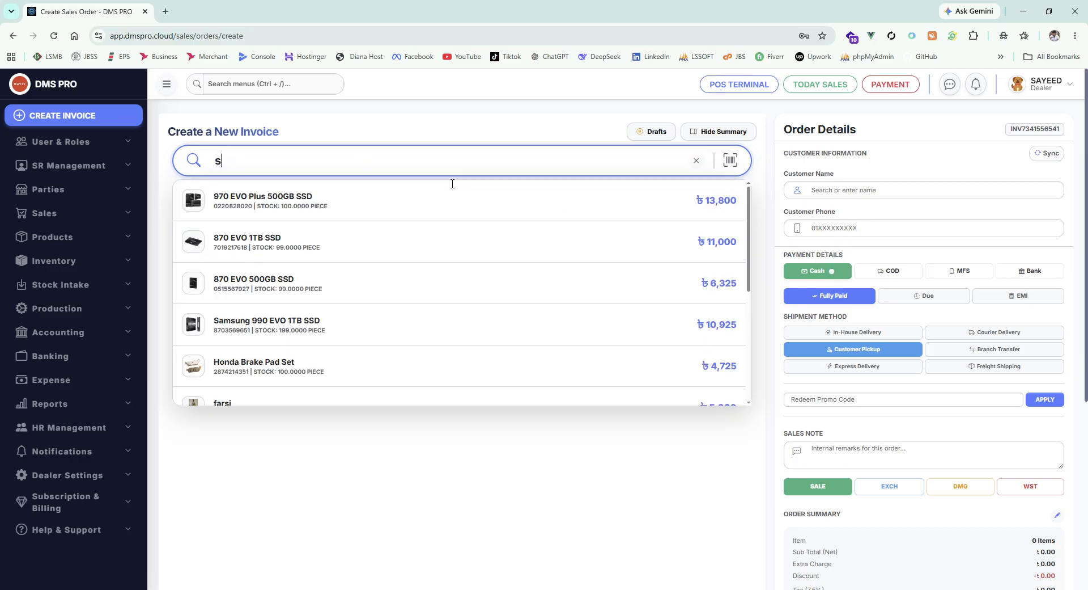
click(333, 204)
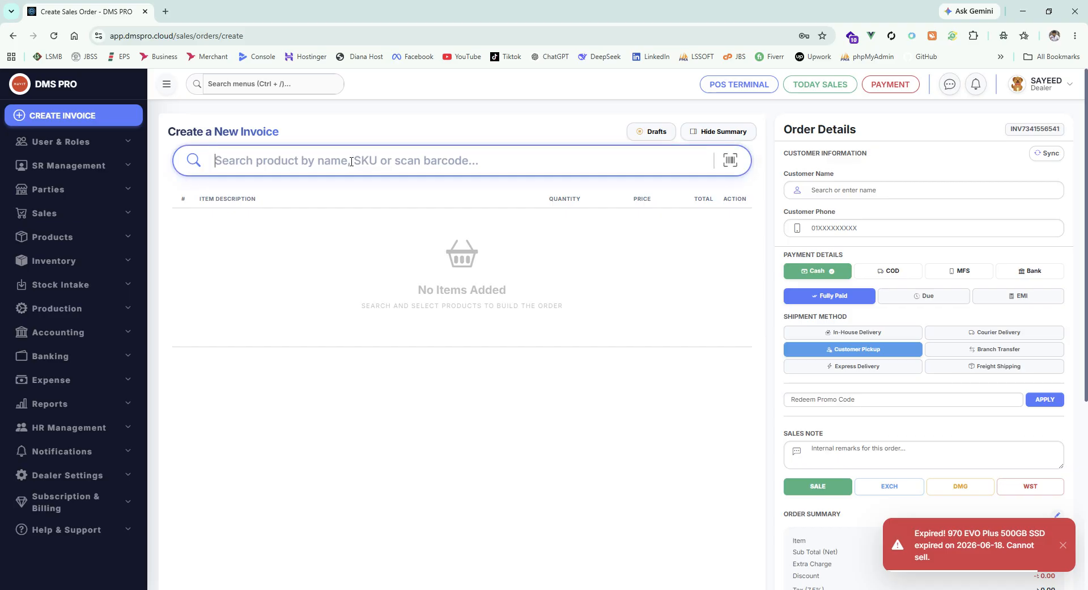
- Add Car Floor Mat and LED Headlight Bulb to the invoice, each with quantity 20
text(t)
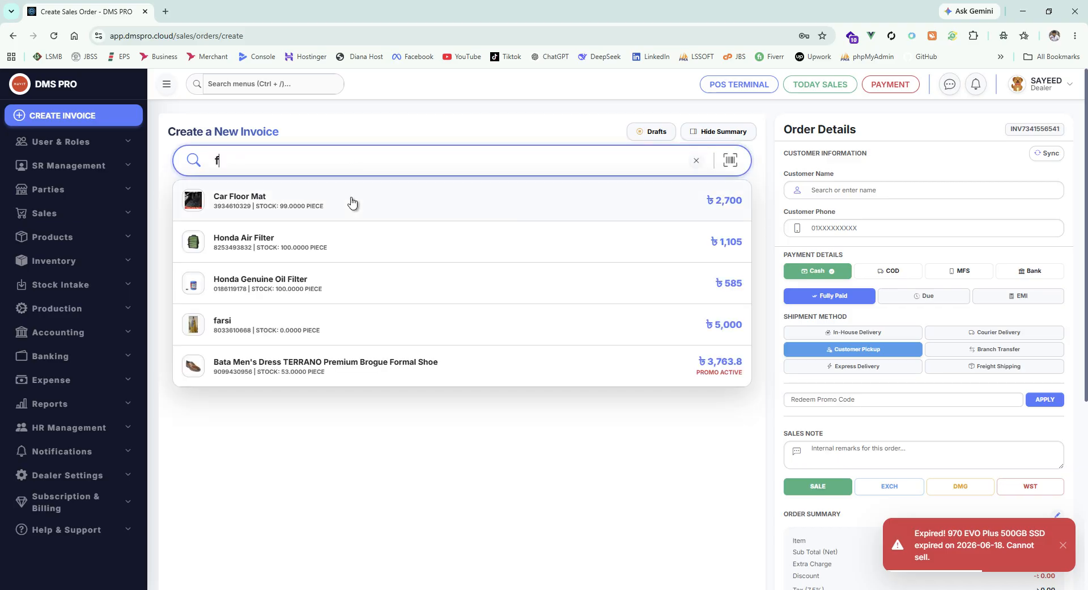
click(352, 202)
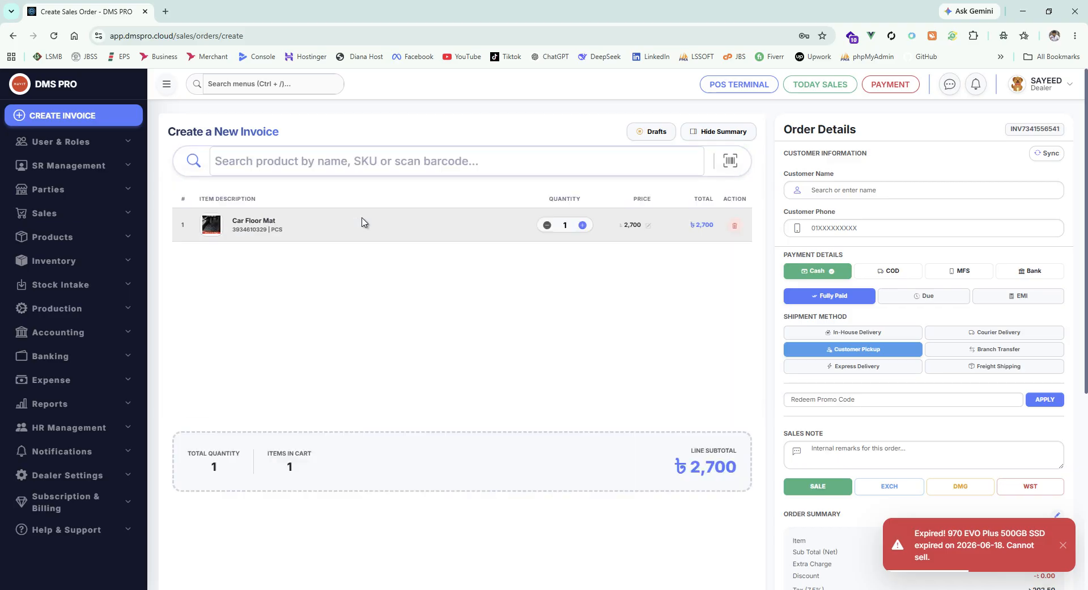
click(232, 167)
text(h)
click(275, 217)
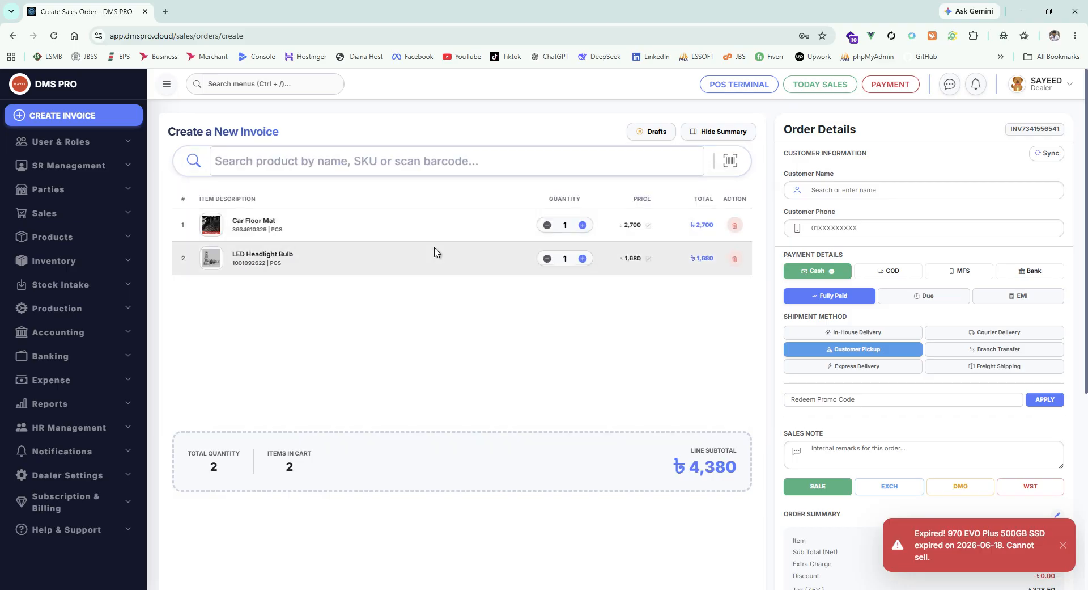
scroll(588, 336, down, 3)
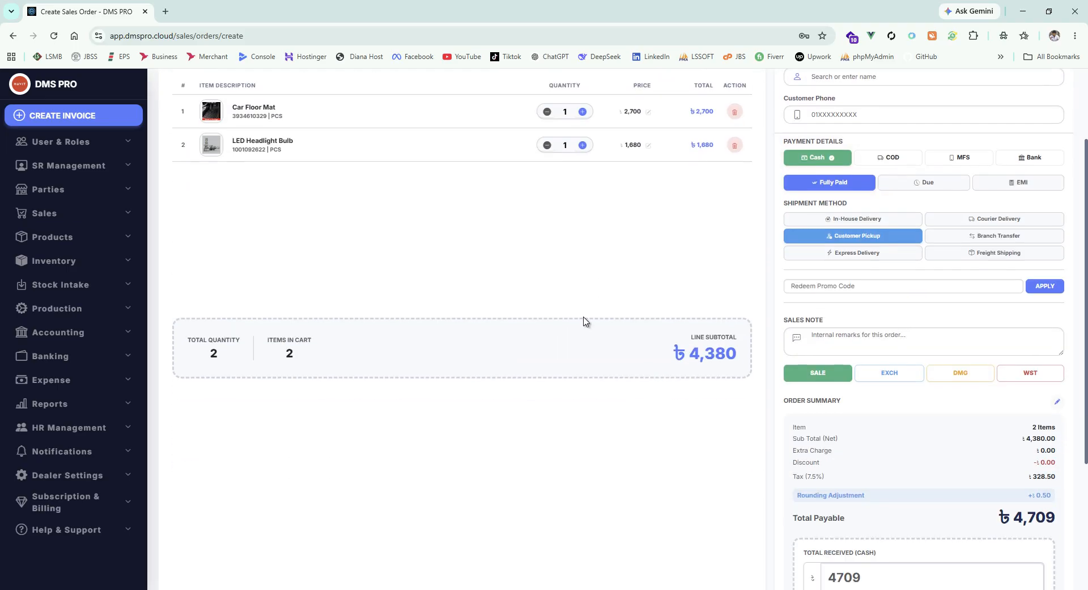
scroll(584, 318, up, 3)
click(582, 225)
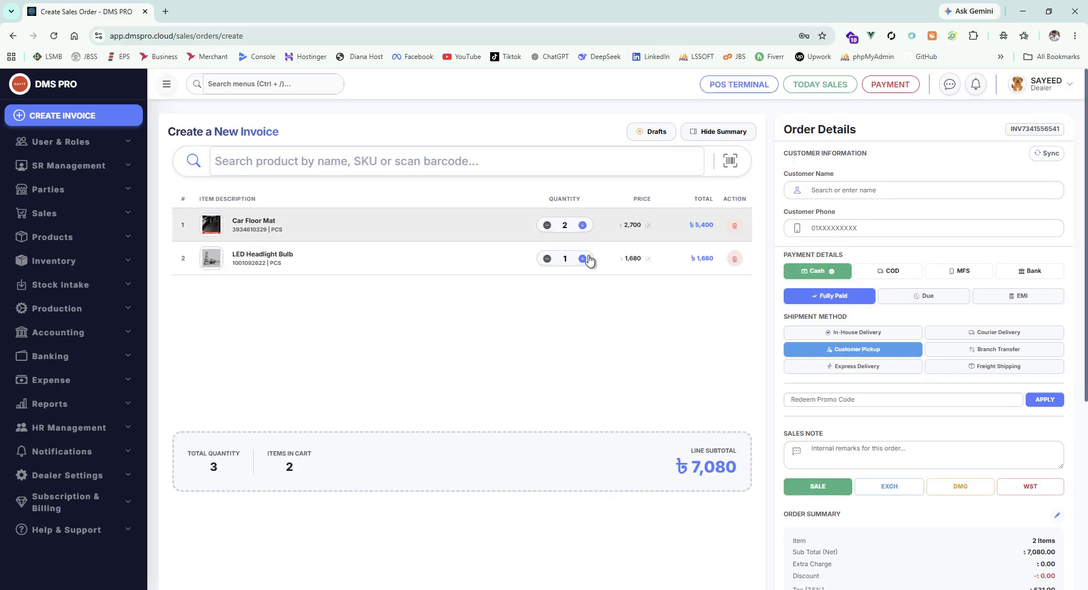
click(583, 259)
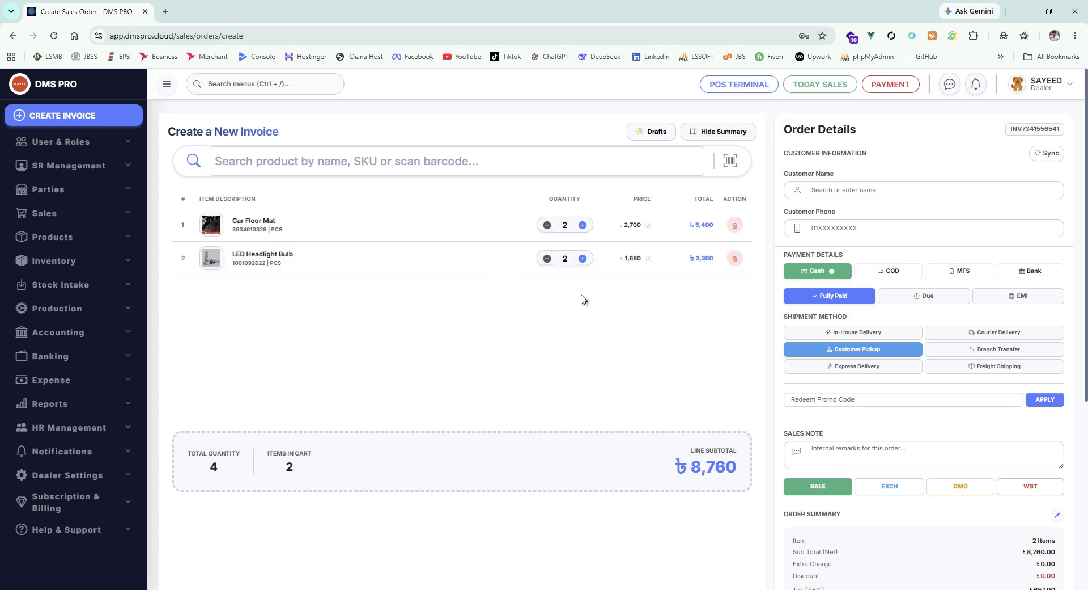
click(570, 222)
text(0)
click(570, 259)
text(0)
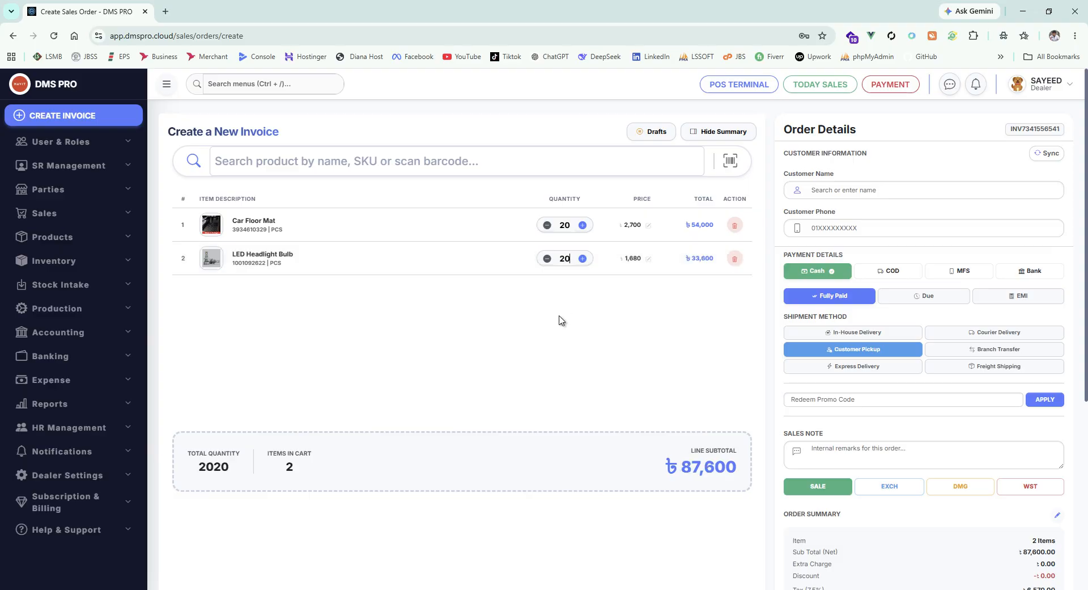
- Add the 870 EVO 500GB SSD with quantity 2, bringing the subtotal to 100,250
click(246, 151)
text(g)
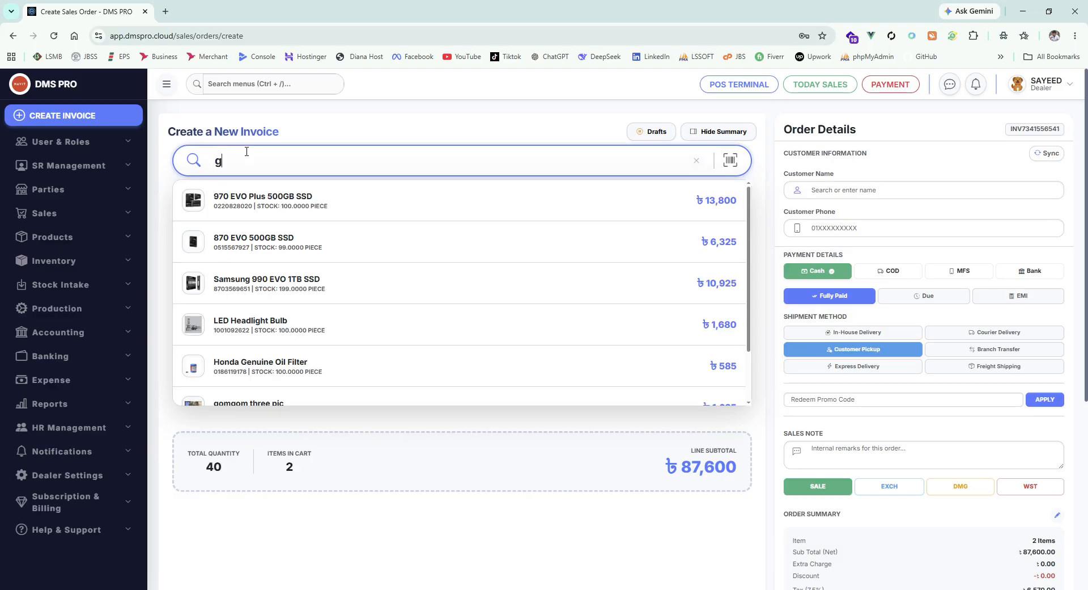
click(306, 244)
scroll(559, 359, down, 1)
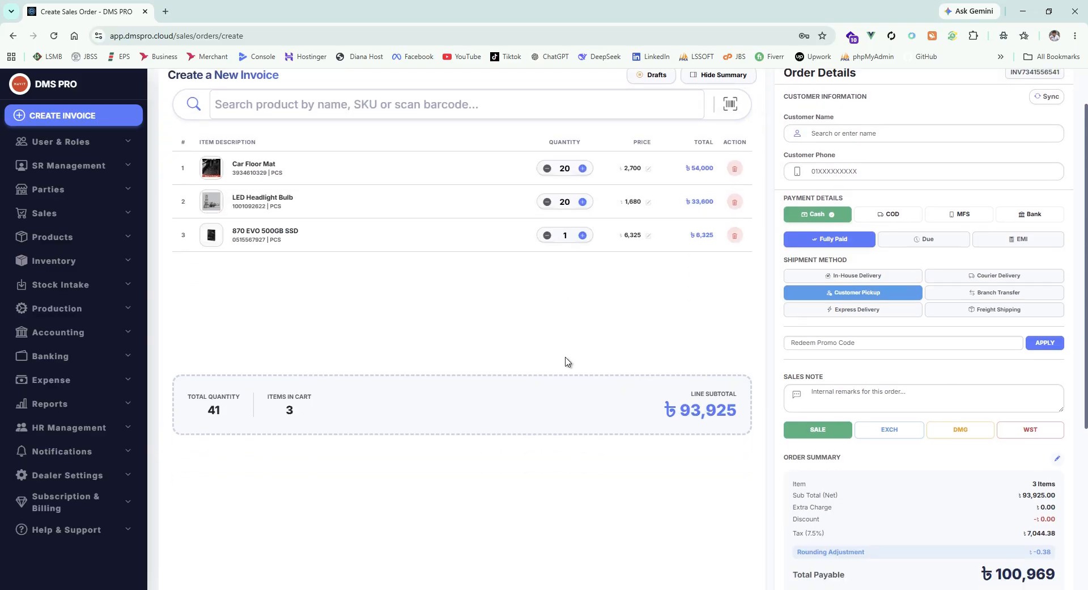
scroll(568, 361, up, 1)
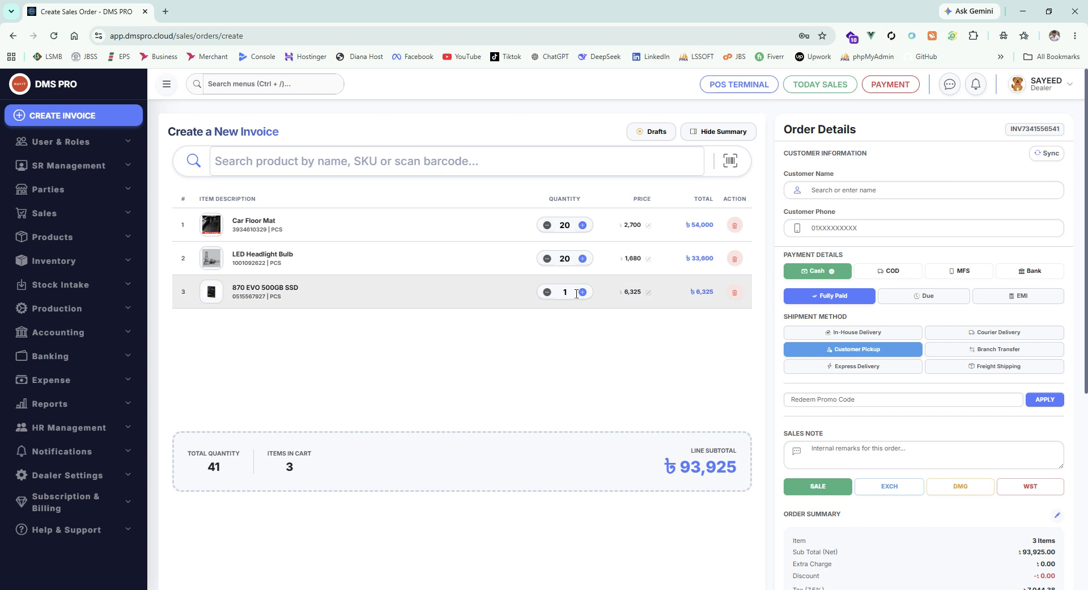
click(583, 292)
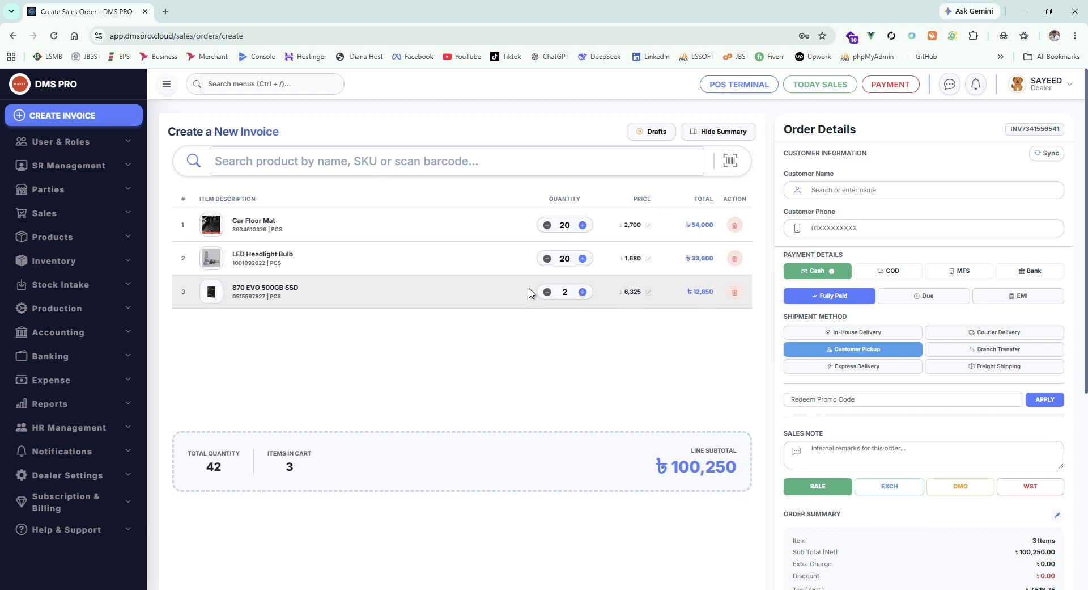
scroll(533, 328, down, 5)
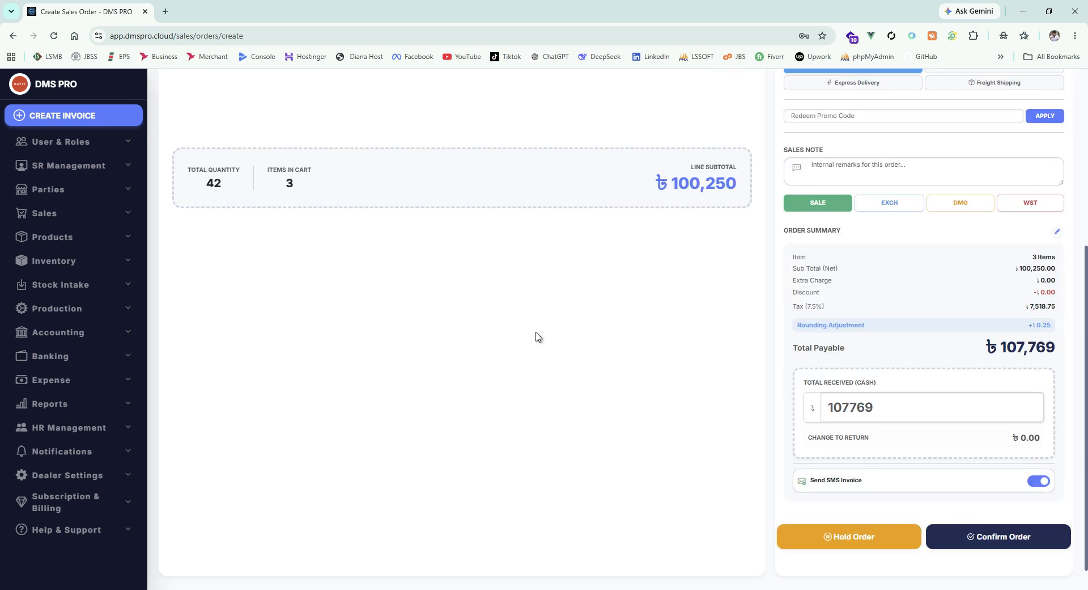
scroll(549, 338, up, 6)
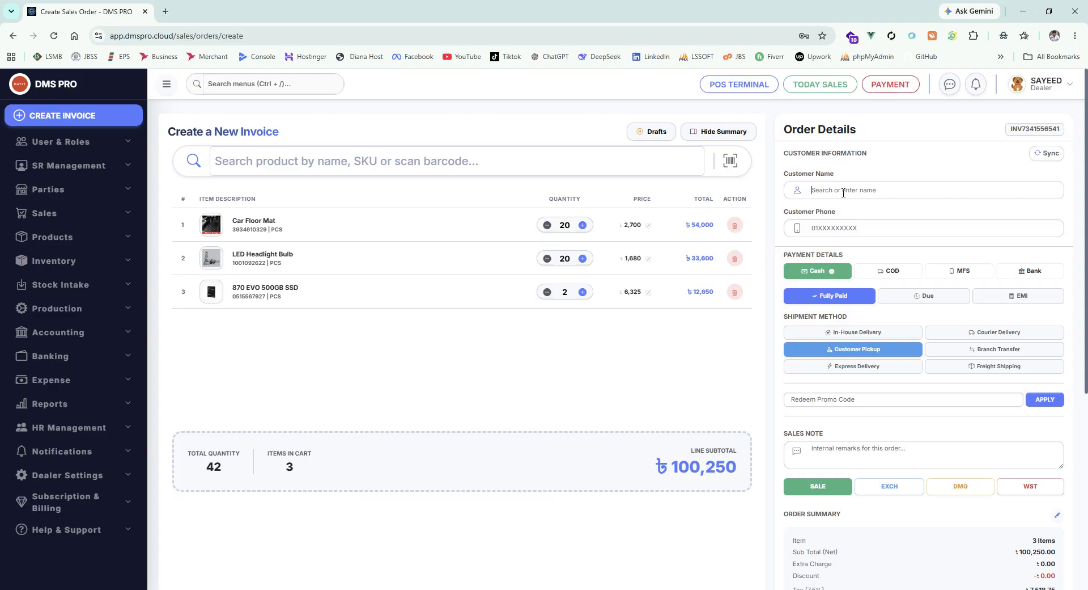
- Enter LS SOFT & ENGINEERING as Customer Name and fill in the customer's phone number
text(LS)
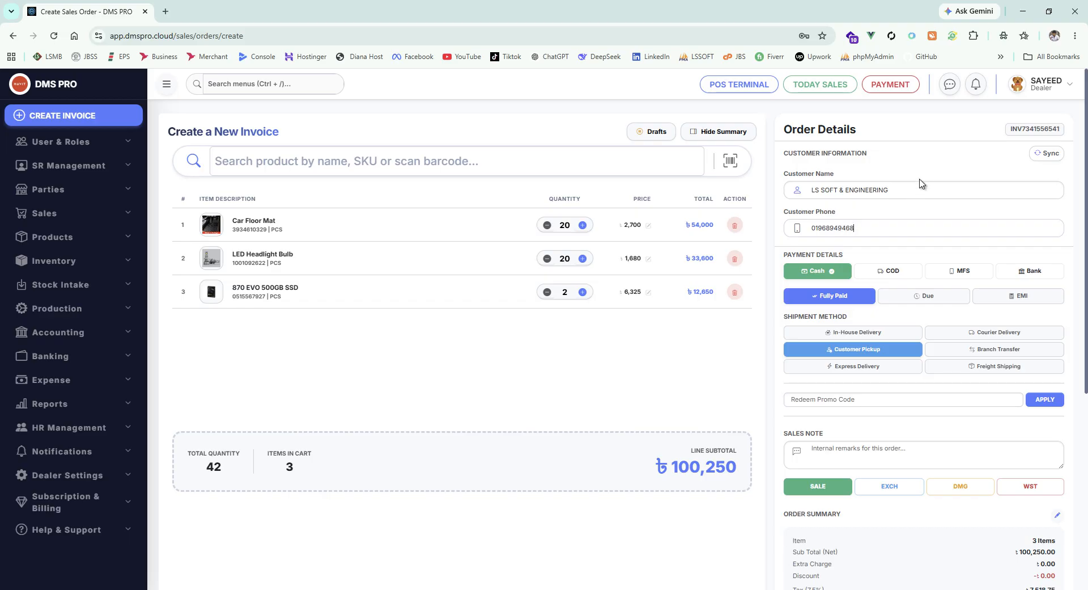
scroll(946, 184, down, 1)
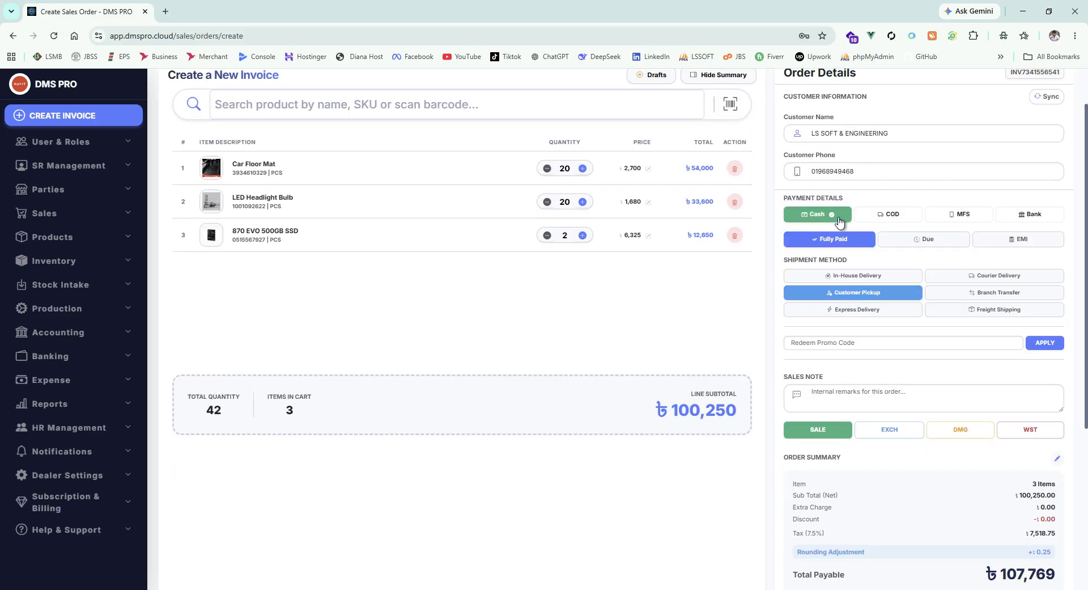
scroll(490, 275, up, 1)
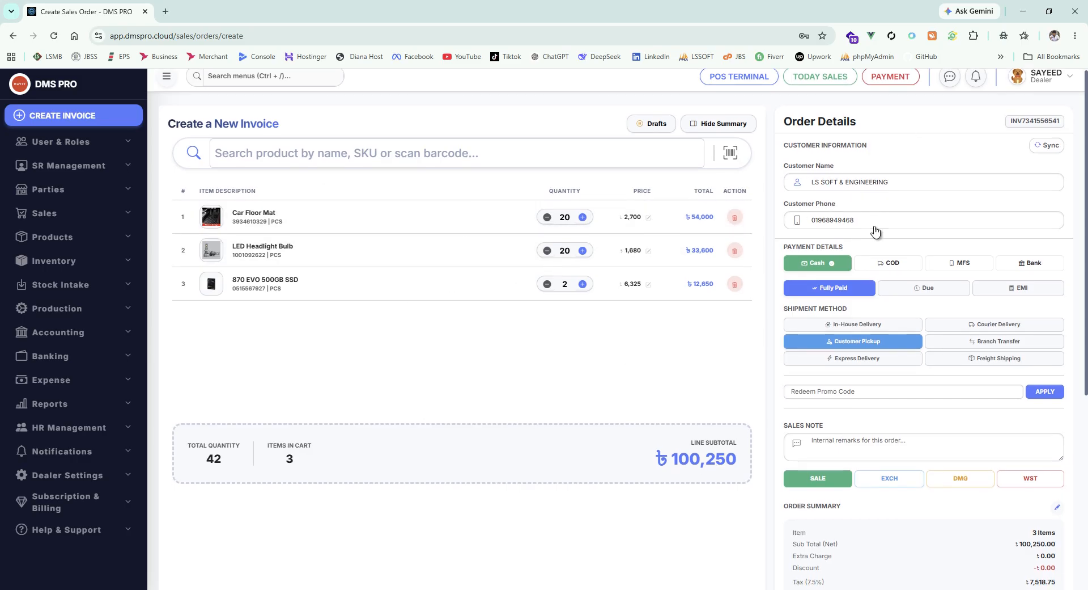
scroll(876, 227, down, 1)
scroll(887, 230, down, 1)
scroll(893, 226, up, 1)
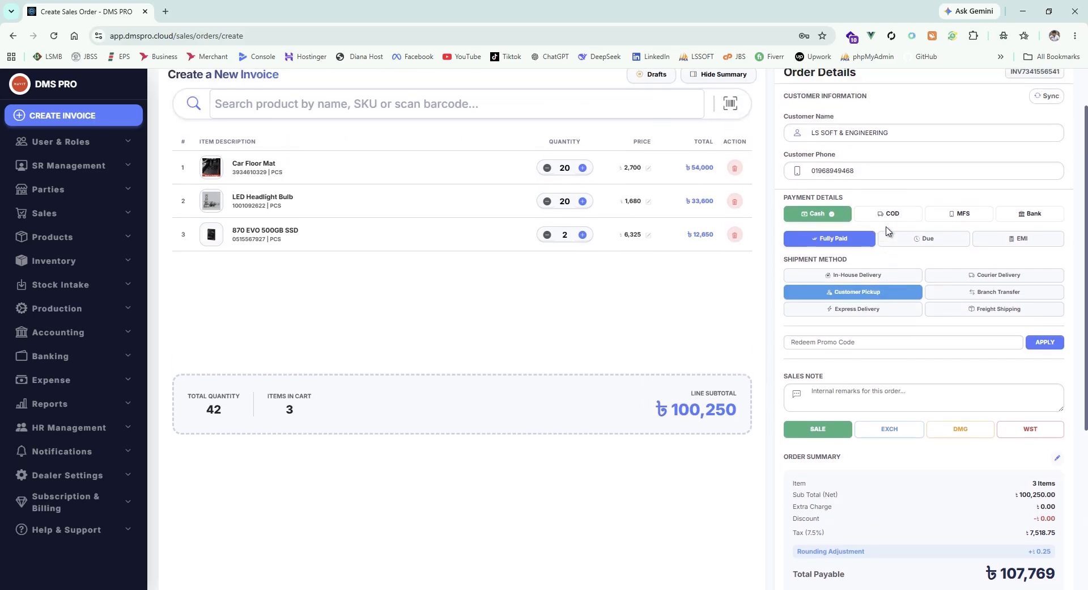
scroll(890, 235, up, 1)
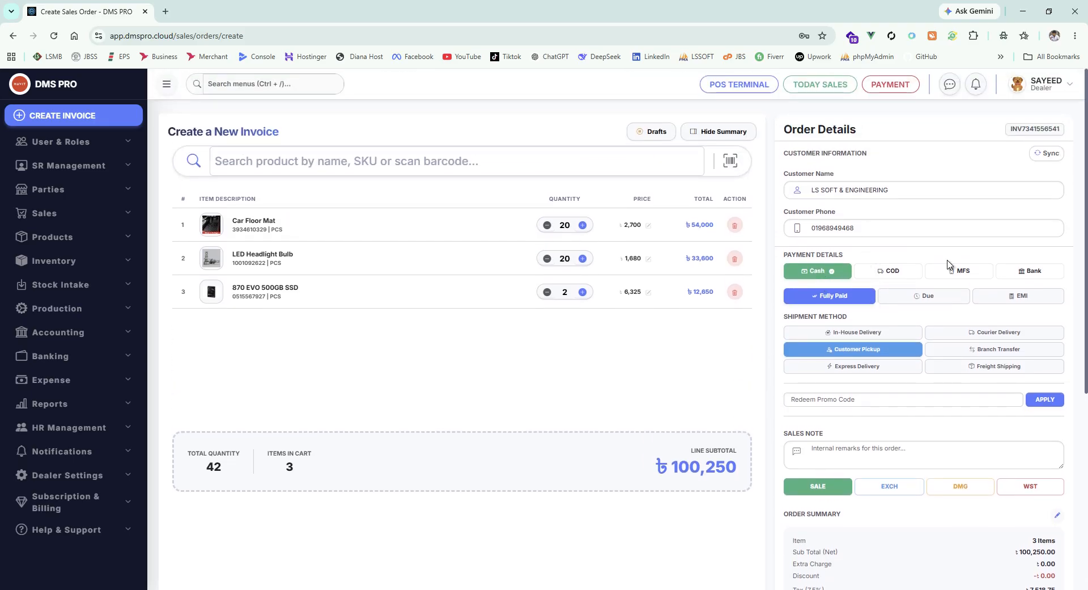
- Leave COD as the sole payment method with Due status, dropping Cash
click(901, 273)
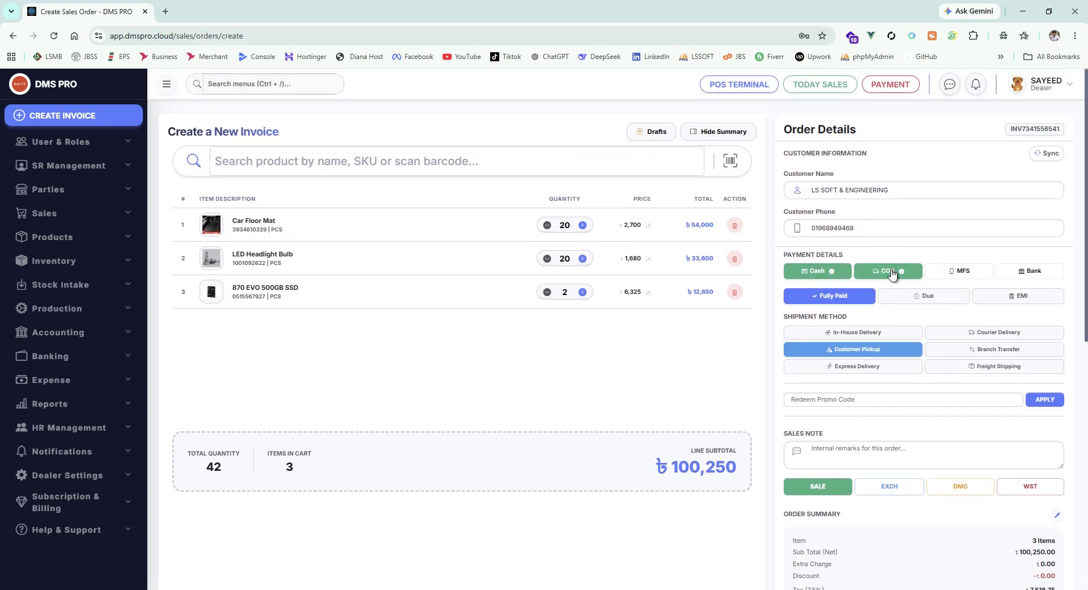
click(965, 272)
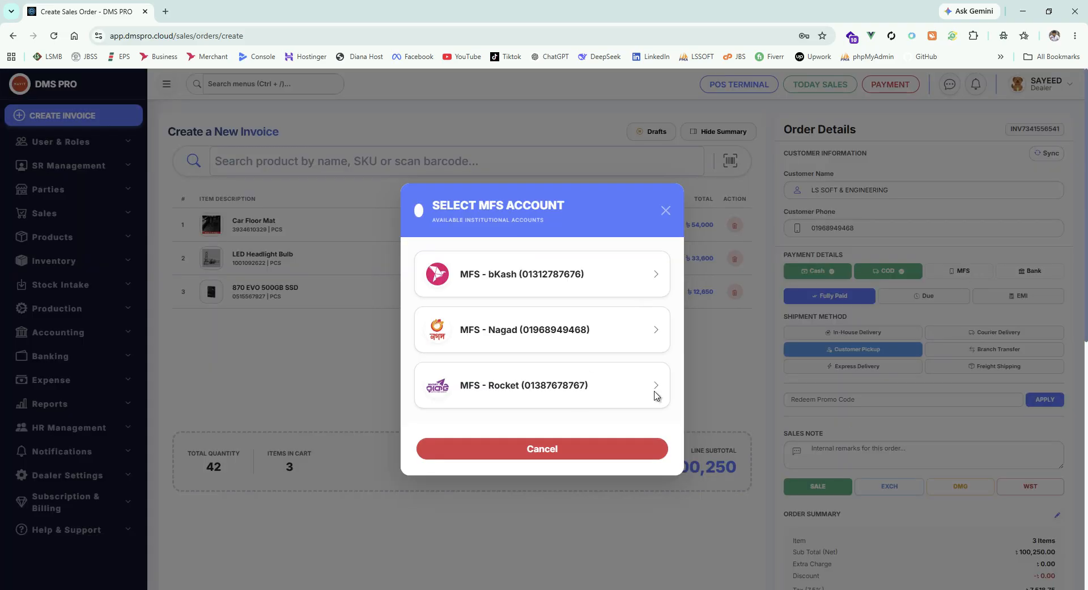
click(665, 211)
click(1030, 270)
click(665, 238)
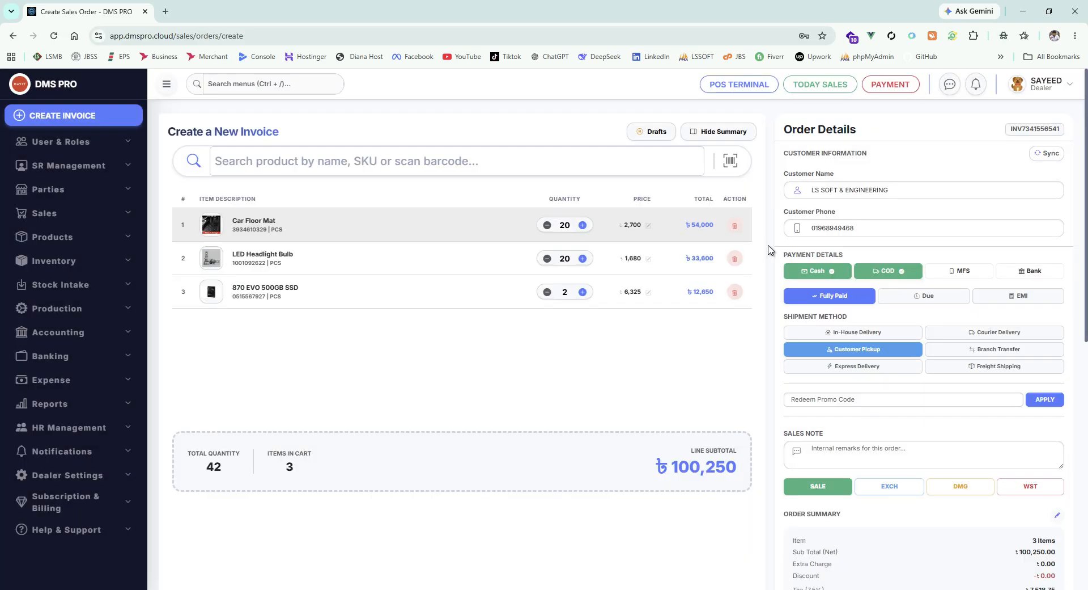
click(903, 270)
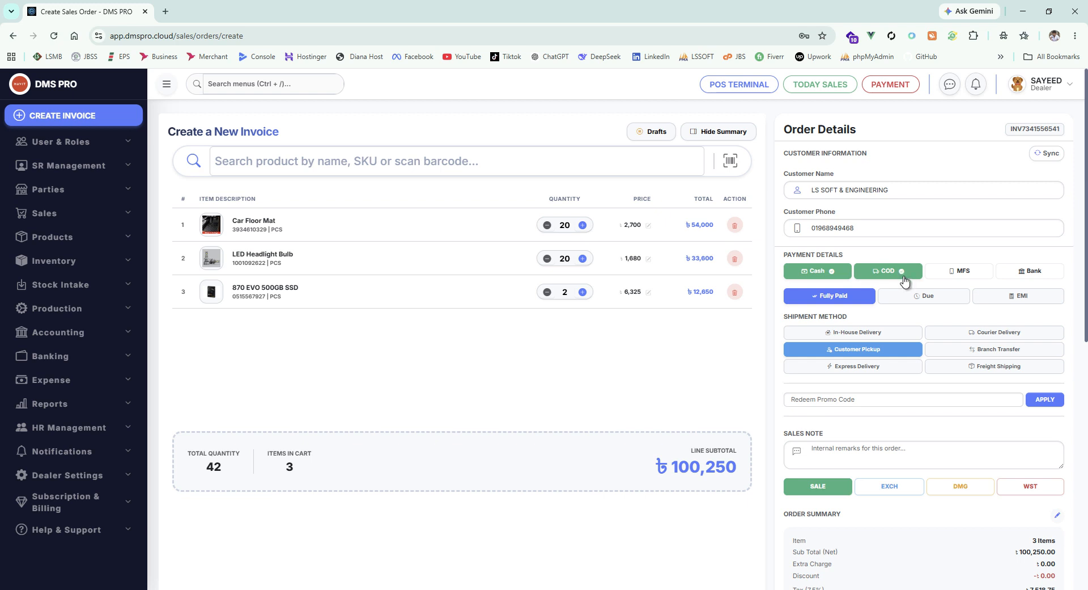
click(925, 297)
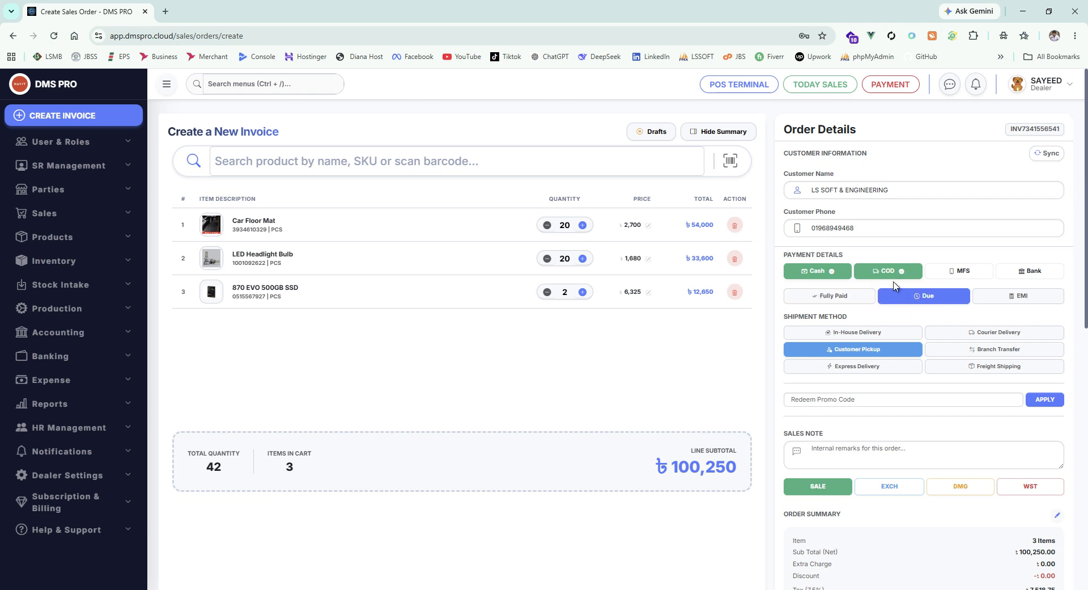
click(825, 274)
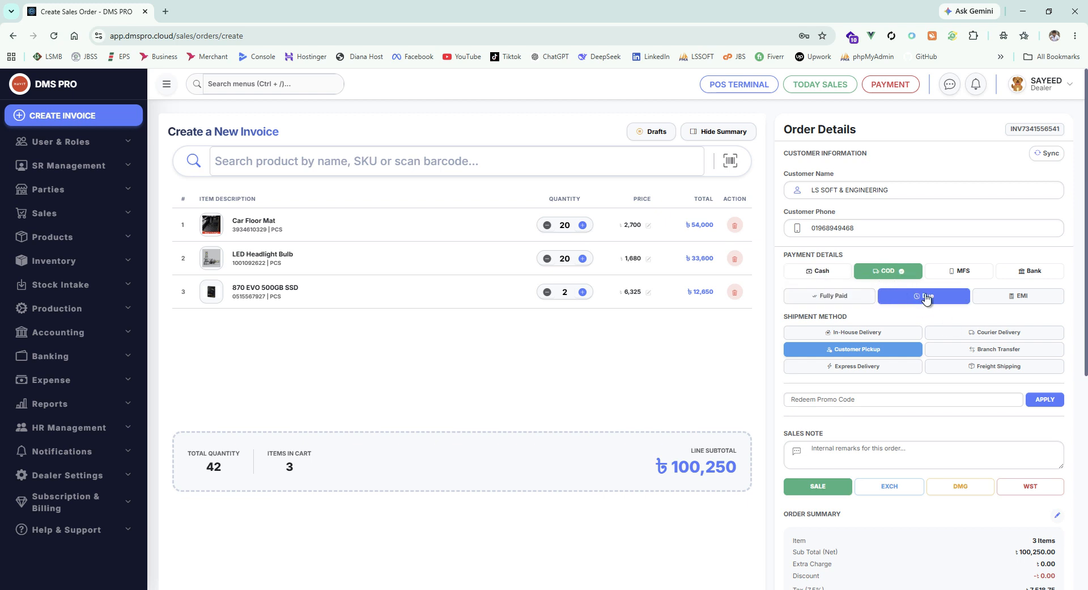
scroll(913, 389, down, 5)
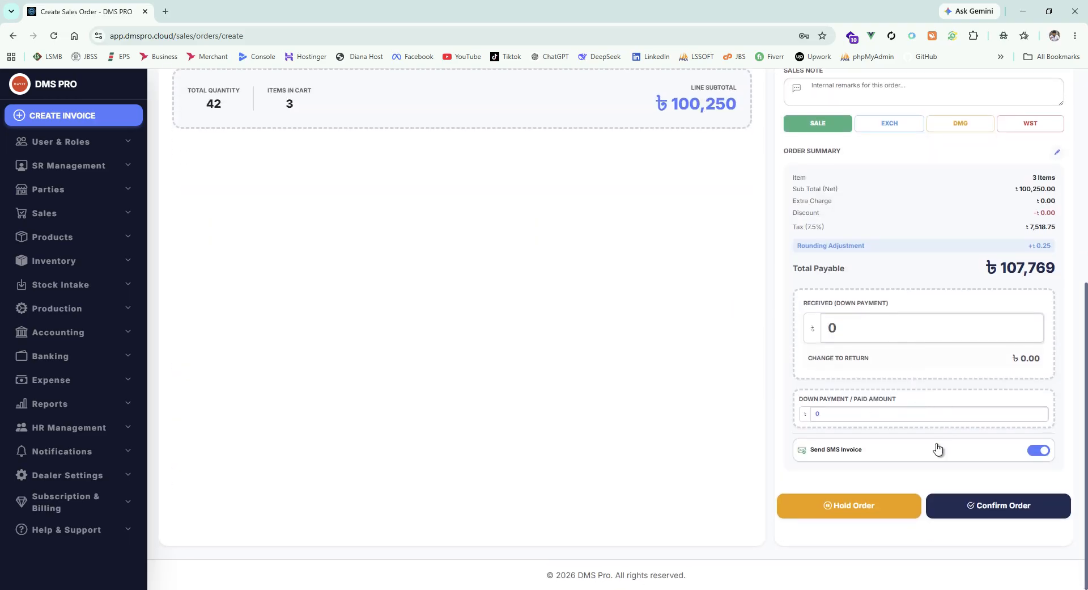
scroll(869, 393, up, 5)
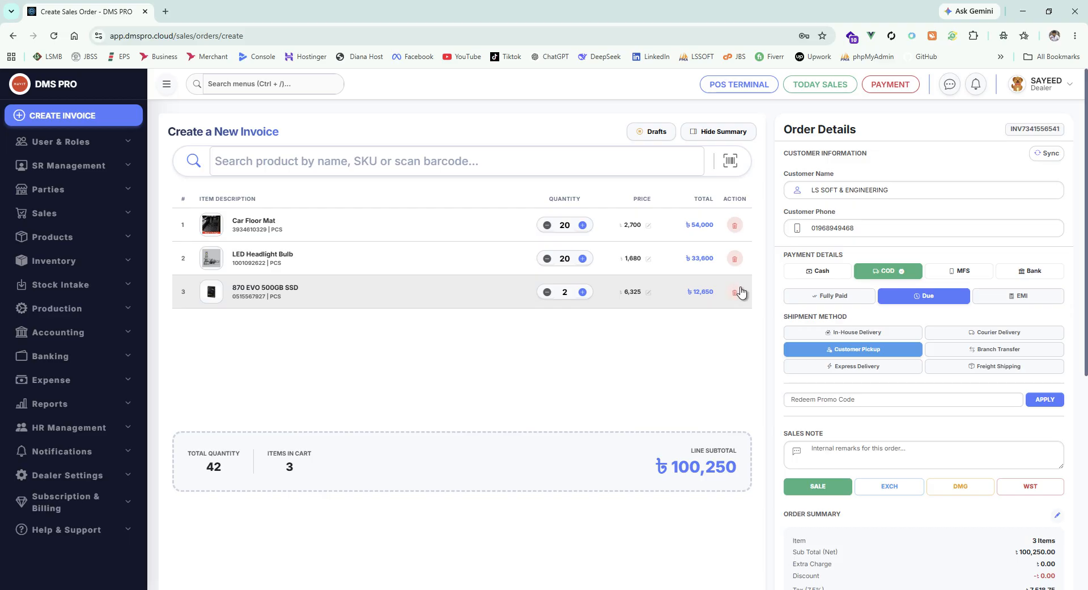
- Switch payment back to Cash, removing COD, and mark the order Fully Paid
click(819, 272)
click(898, 273)
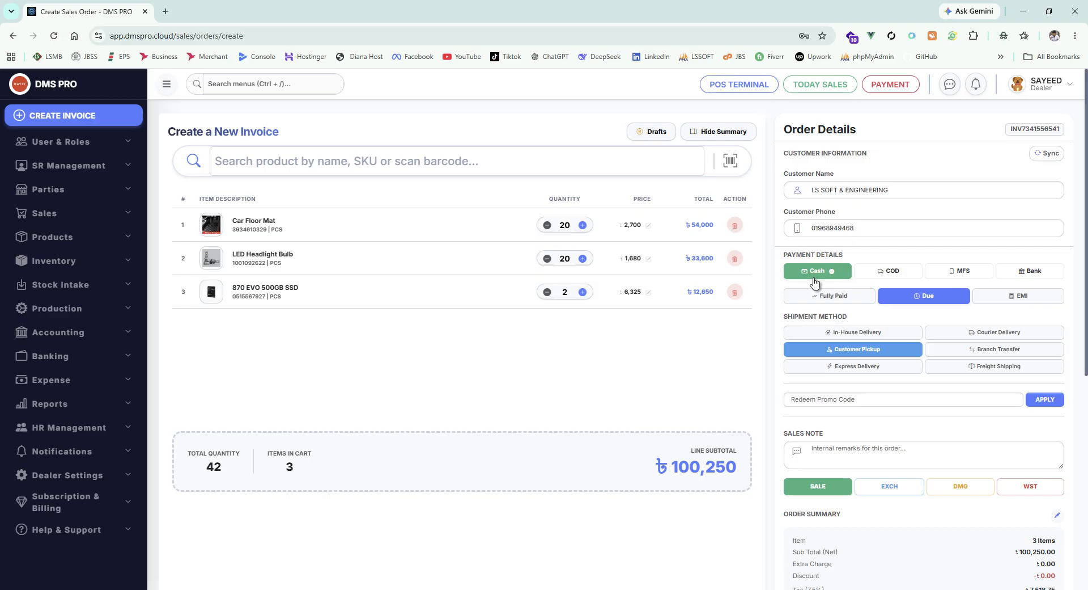
scroll(895, 327, down, 5)
scroll(897, 325, up, 5)
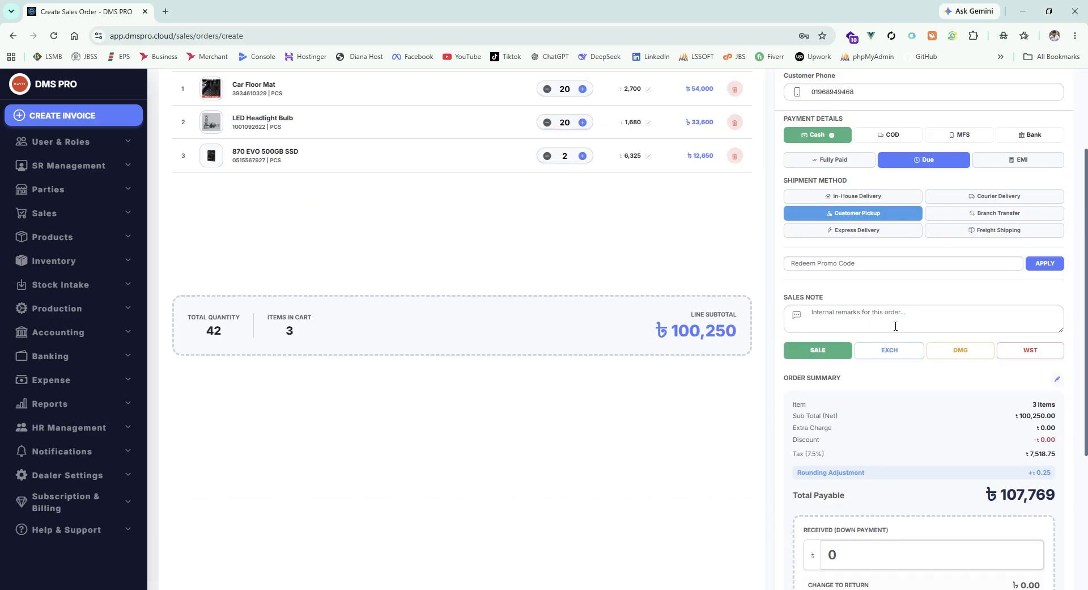
click(839, 297)
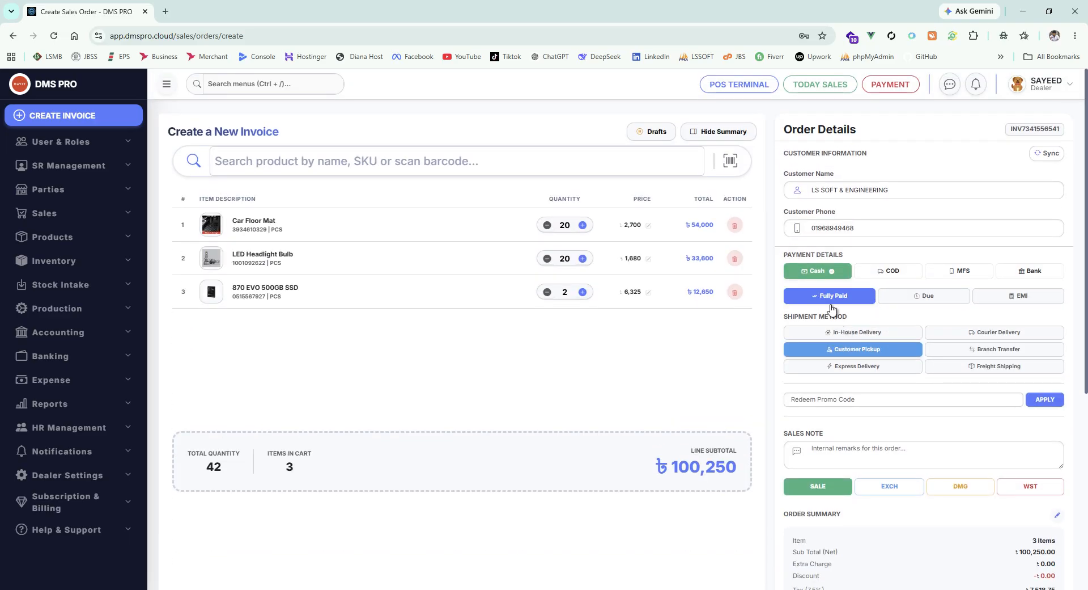
scroll(833, 311, down, 5)
scroll(855, 323, up, 5)
- Add the bKash mobile-money account as a second payment method
click(945, 273)
click(567, 277)
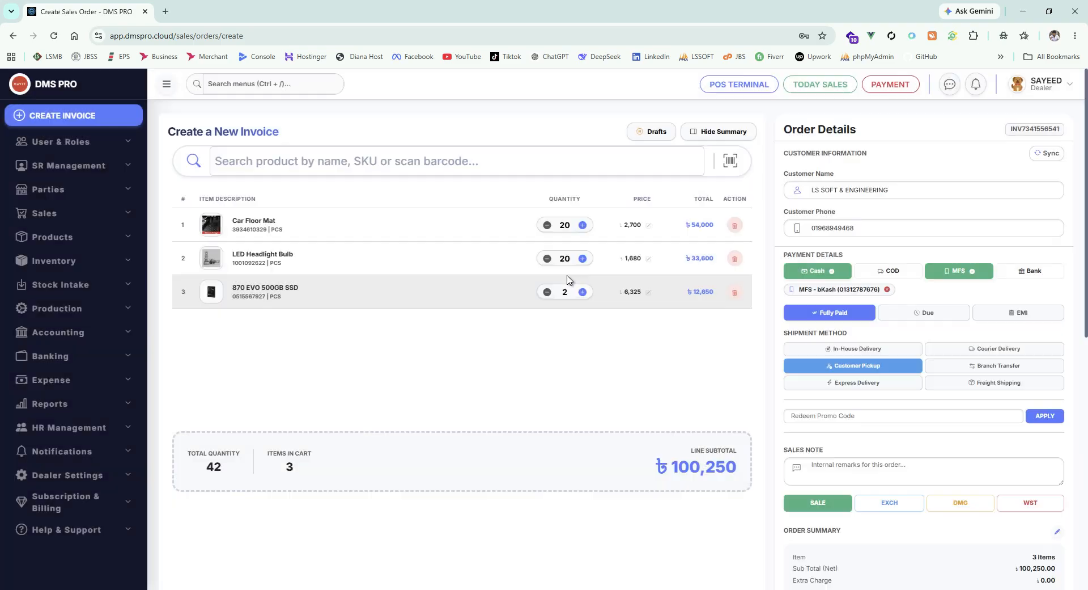
scroll(915, 322, down, 8)
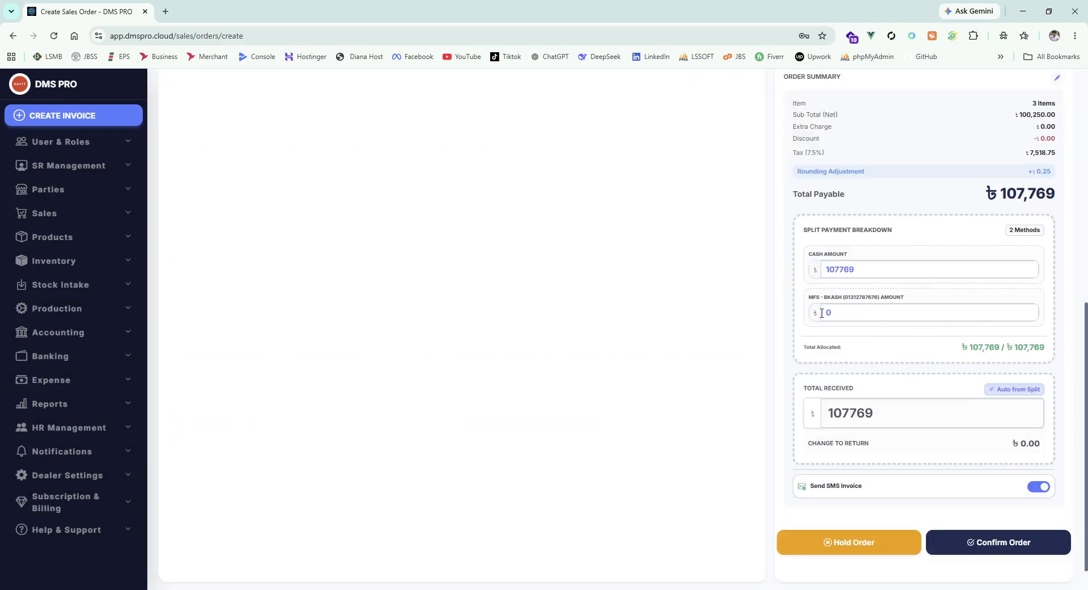
scroll(866, 332, up, 8)
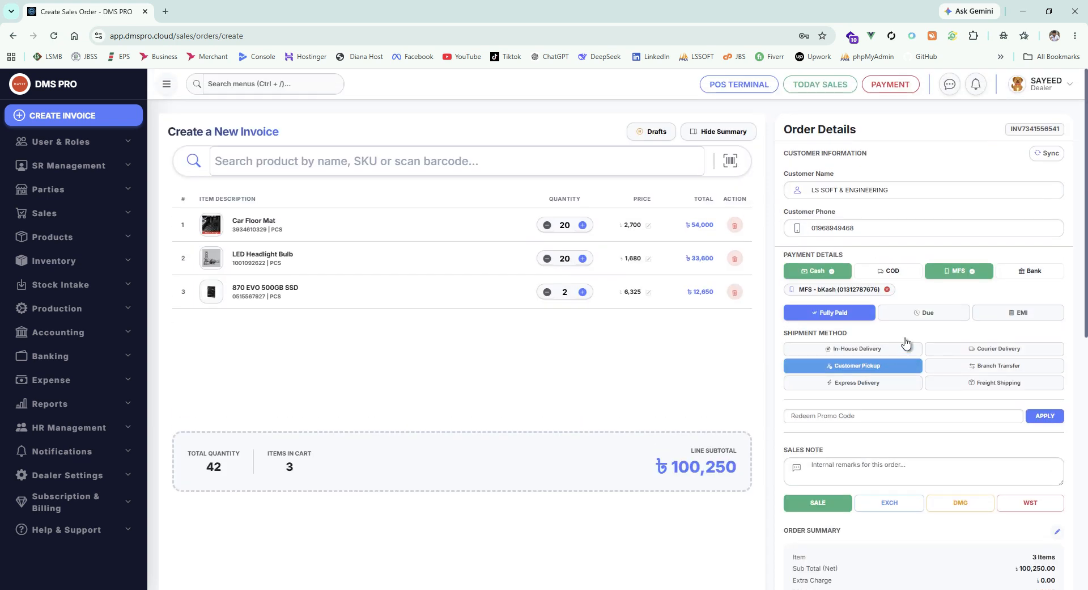
click(1030, 271)
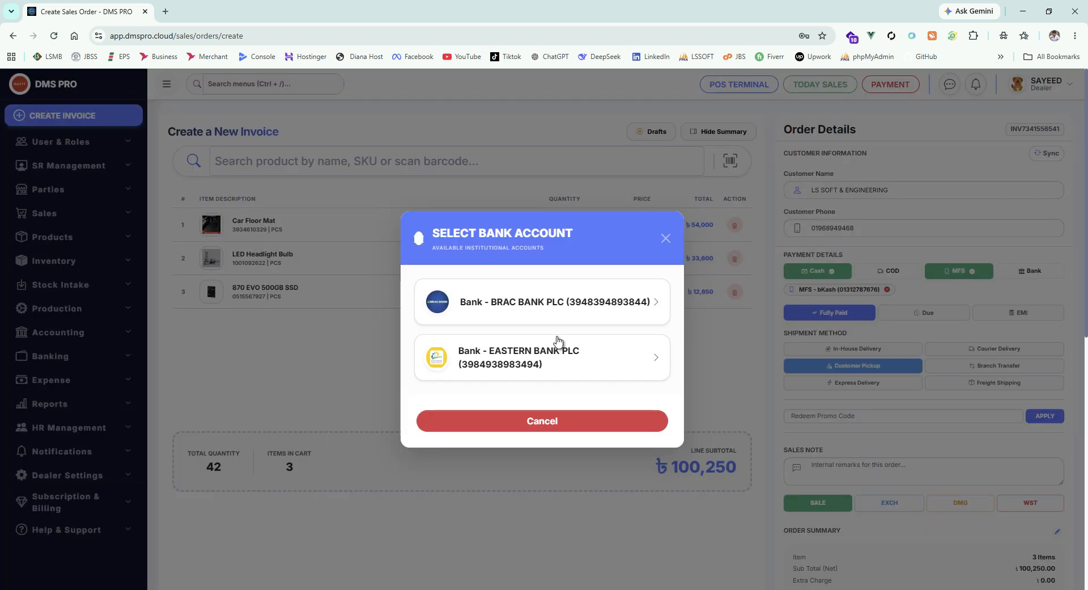
click(523, 306)
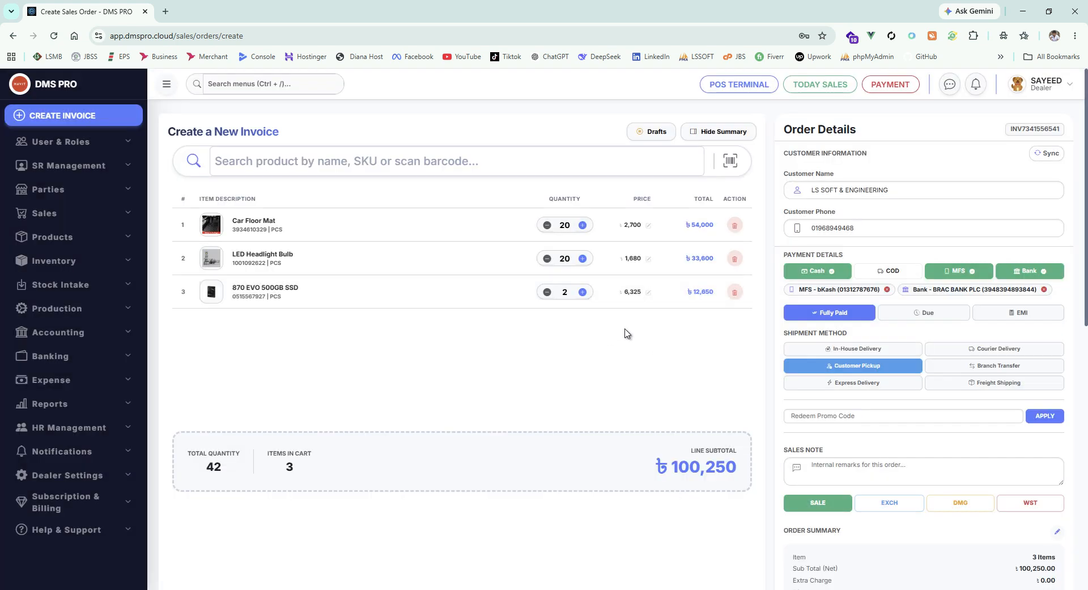
click(888, 290)
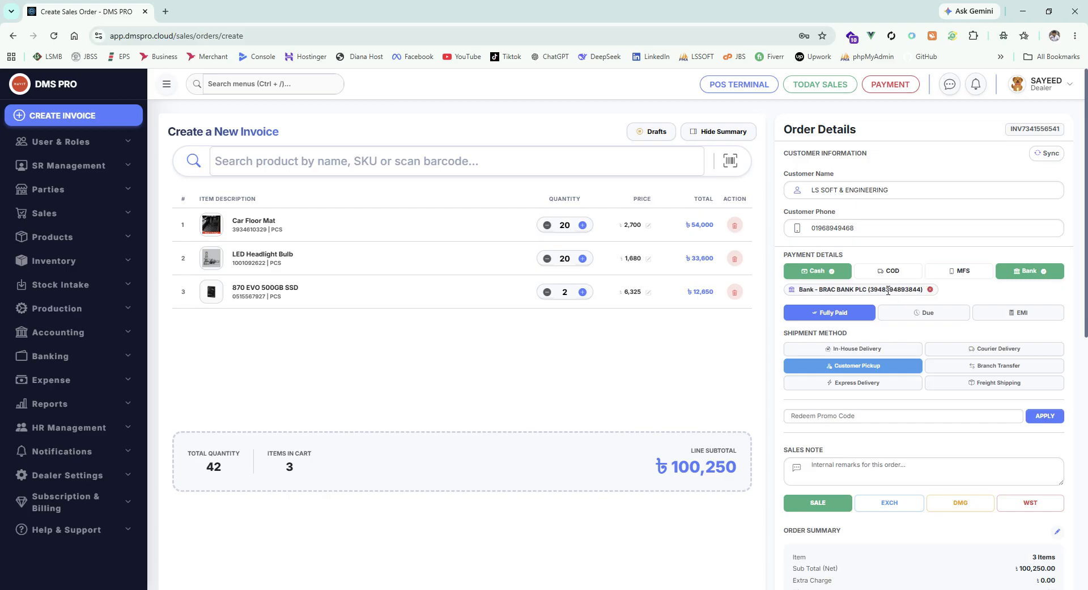
click(929, 291)
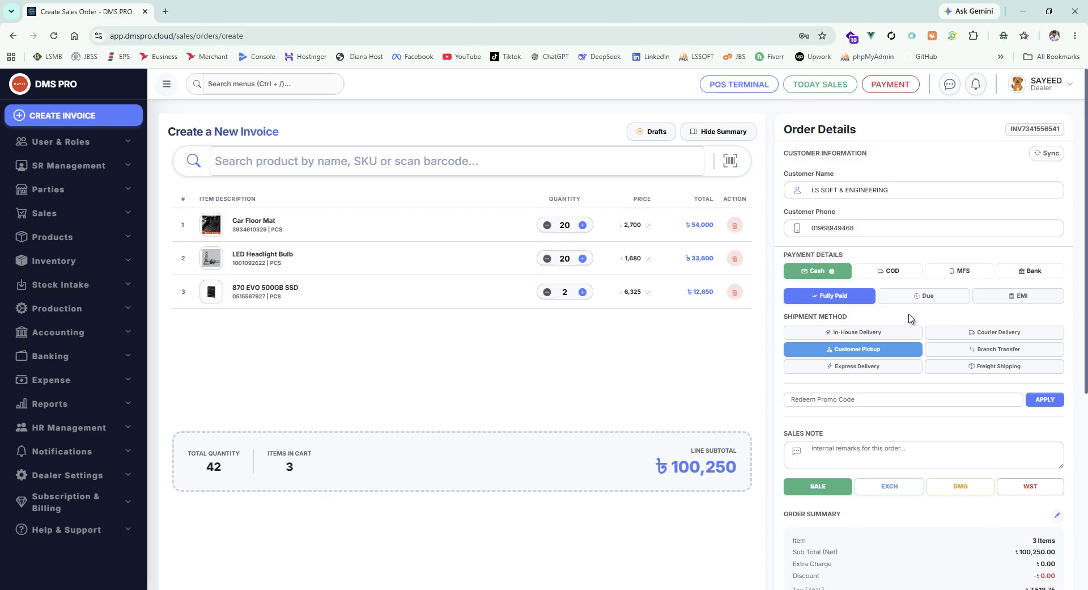
click(963, 271)
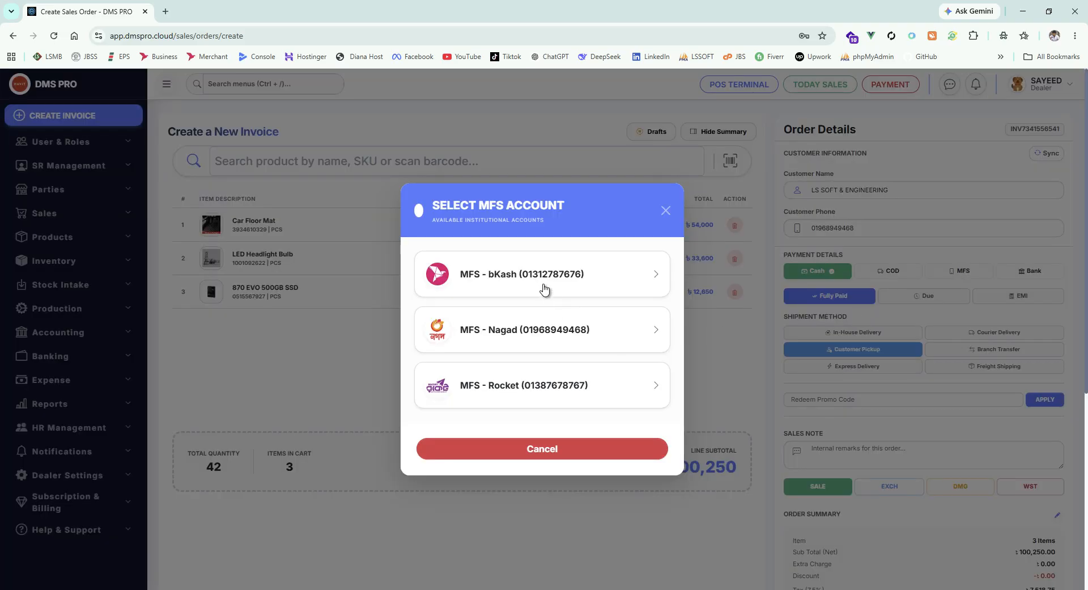
click(572, 290)
scroll(743, 338, down, 1)
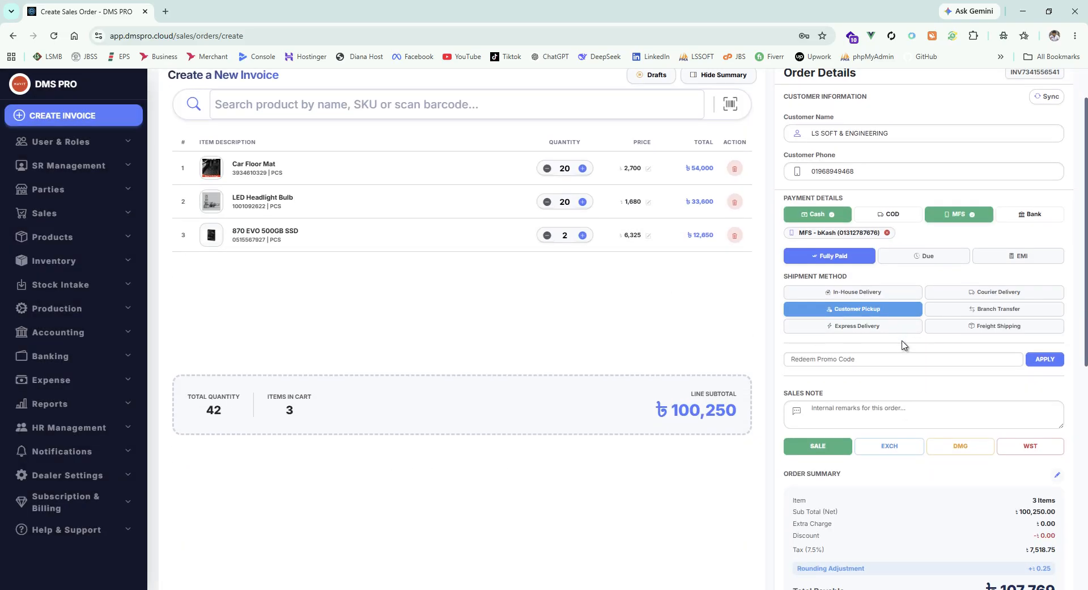
scroll(898, 350, down, 1)
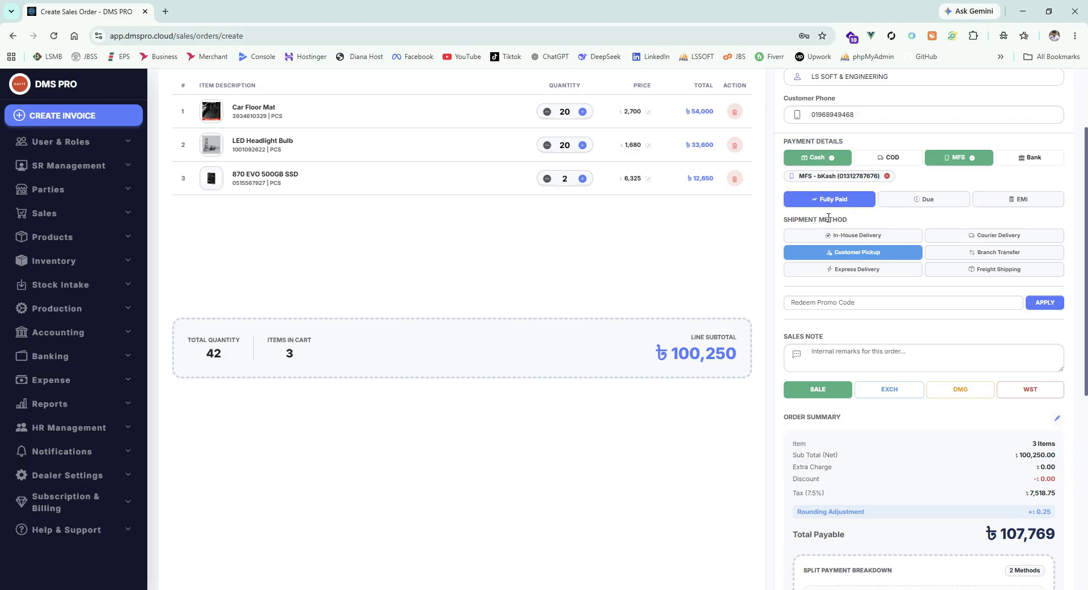
- Try In-House, Courier (Pathao), Pickup, Branch Transfer and Express shipment, settling on Freight Shipping
click(856, 236)
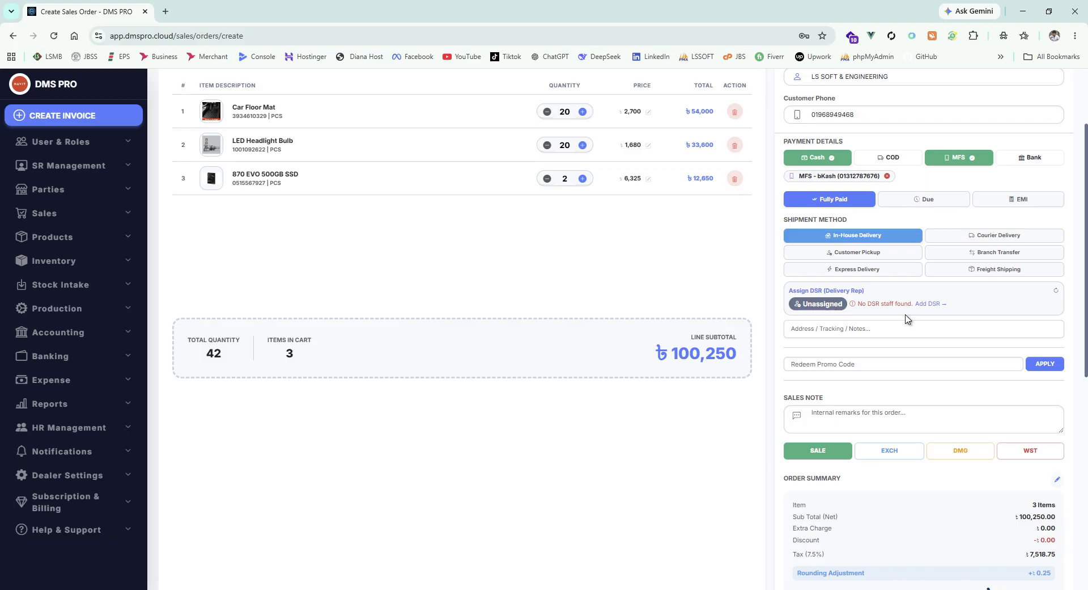
click(988, 238)
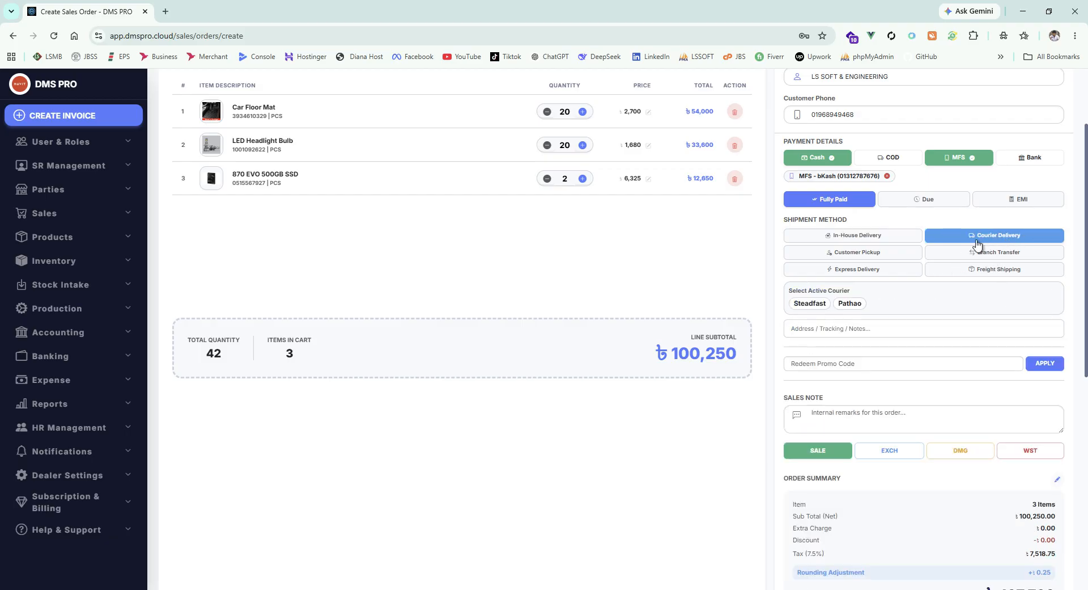
click(852, 307)
click(860, 253)
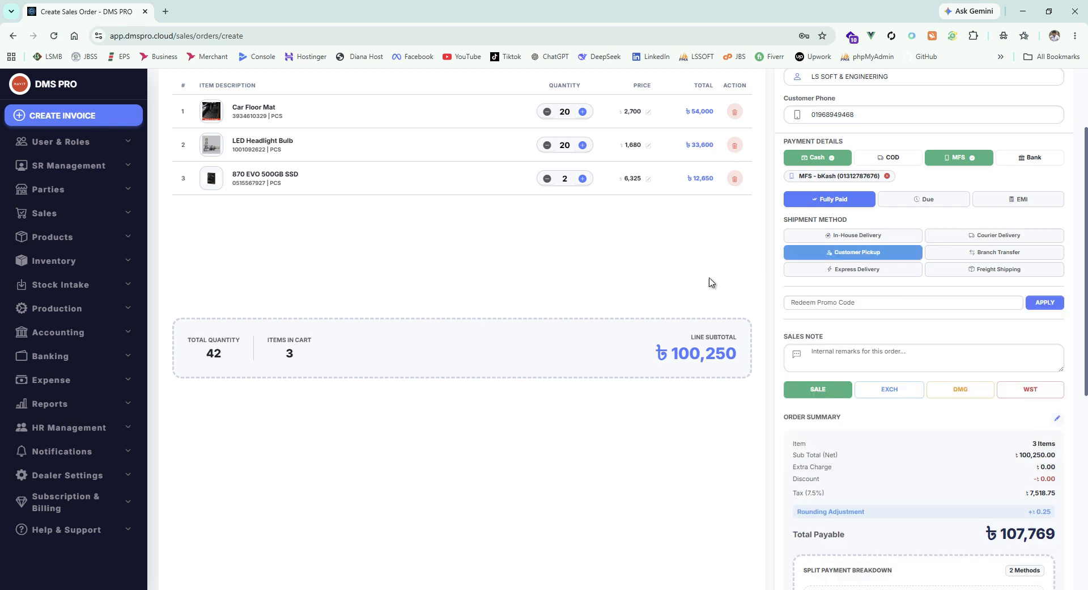
scroll(717, 280, up, 2)
scroll(890, 374, down, 1)
click(1011, 313)
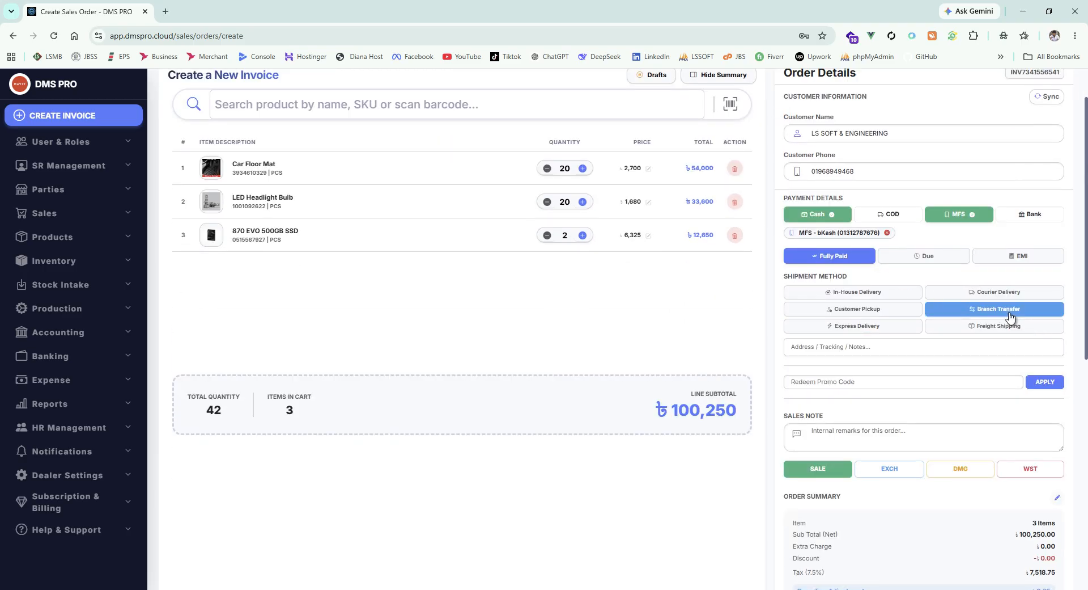
click(861, 329)
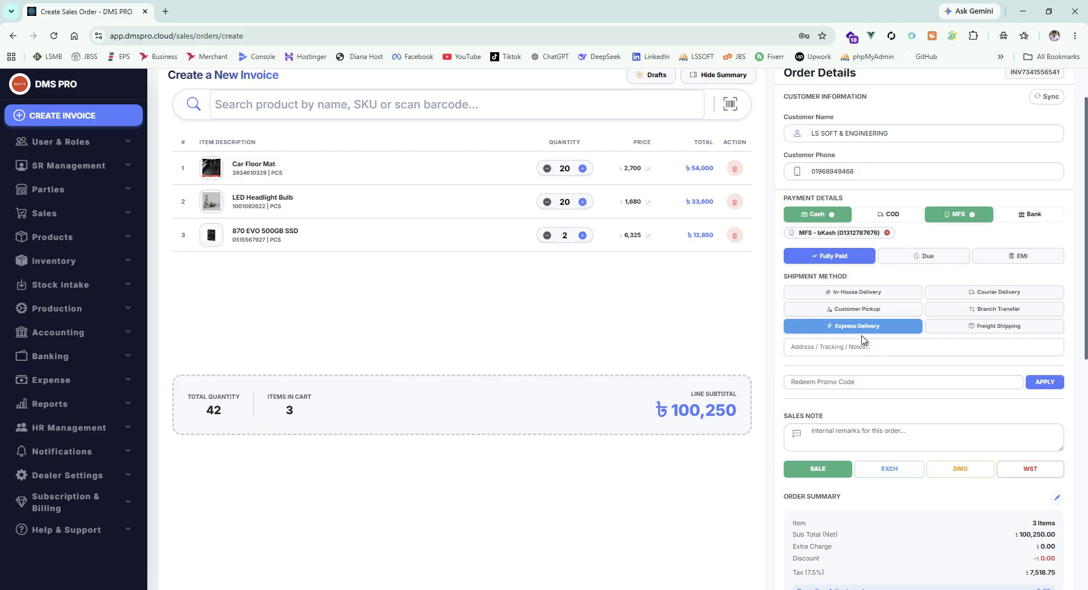
click(999, 330)
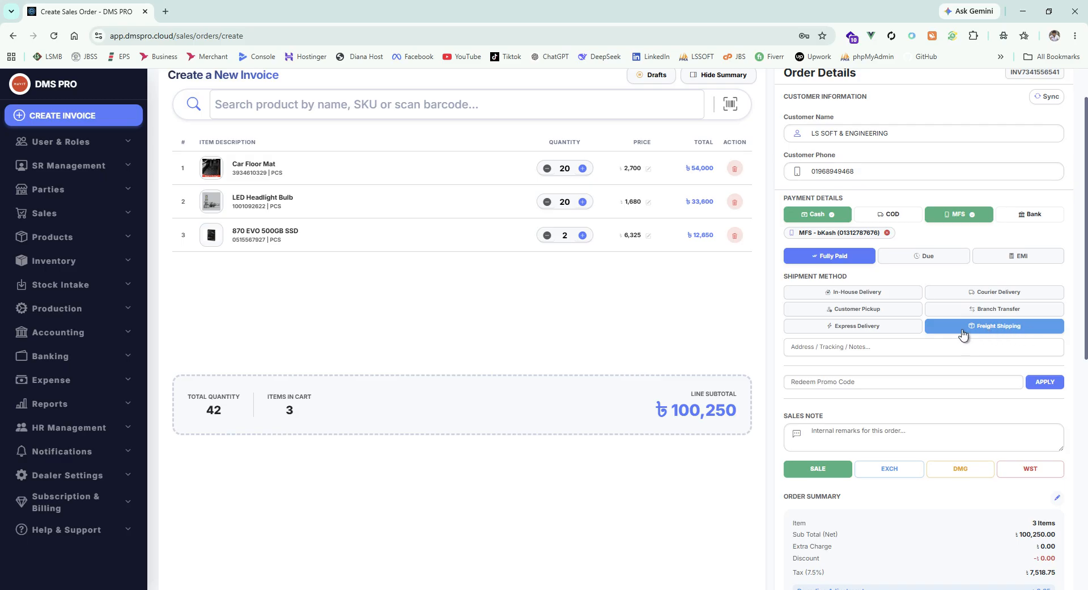
scroll(935, 318, down, 2)
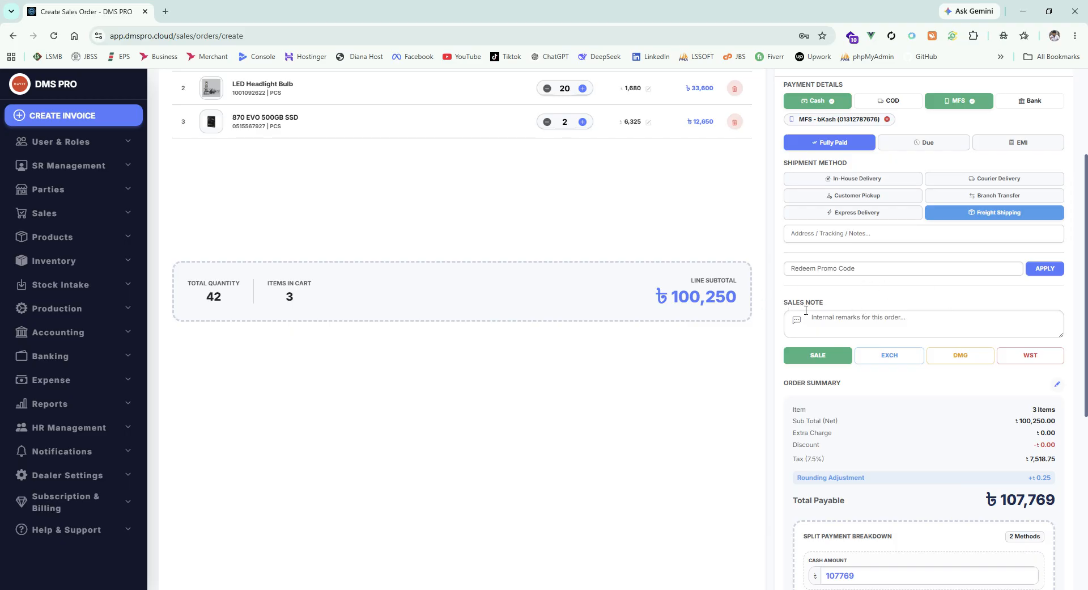
- Switch the next-item type through Exchange and Damaged to Wastage, so it reads NEXT ITEM: WASTAGE
scroll(896, 317, up, 3)
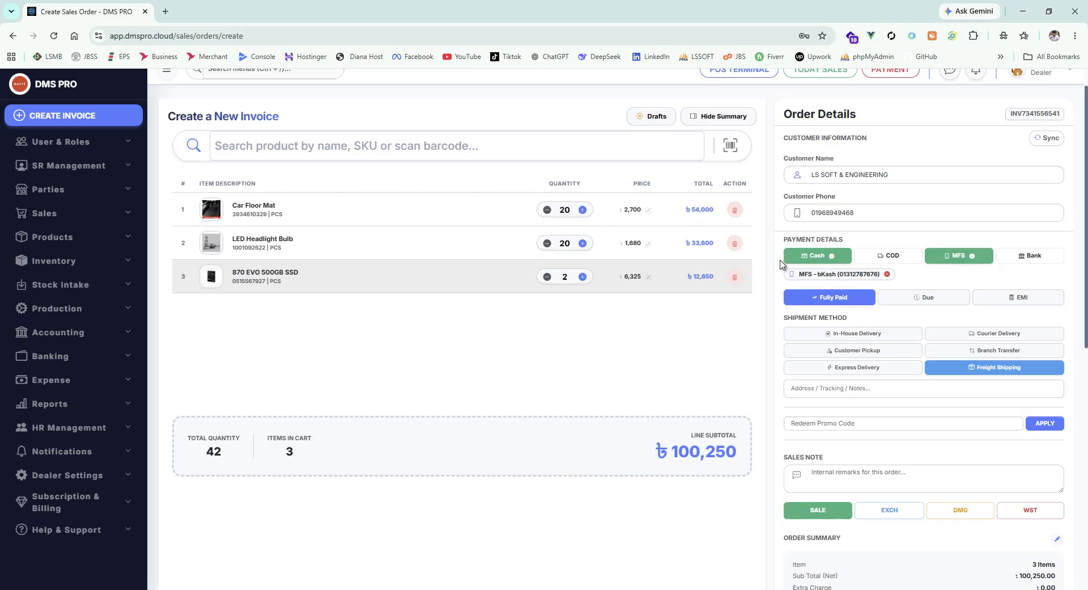
scroll(838, 301, down, 3)
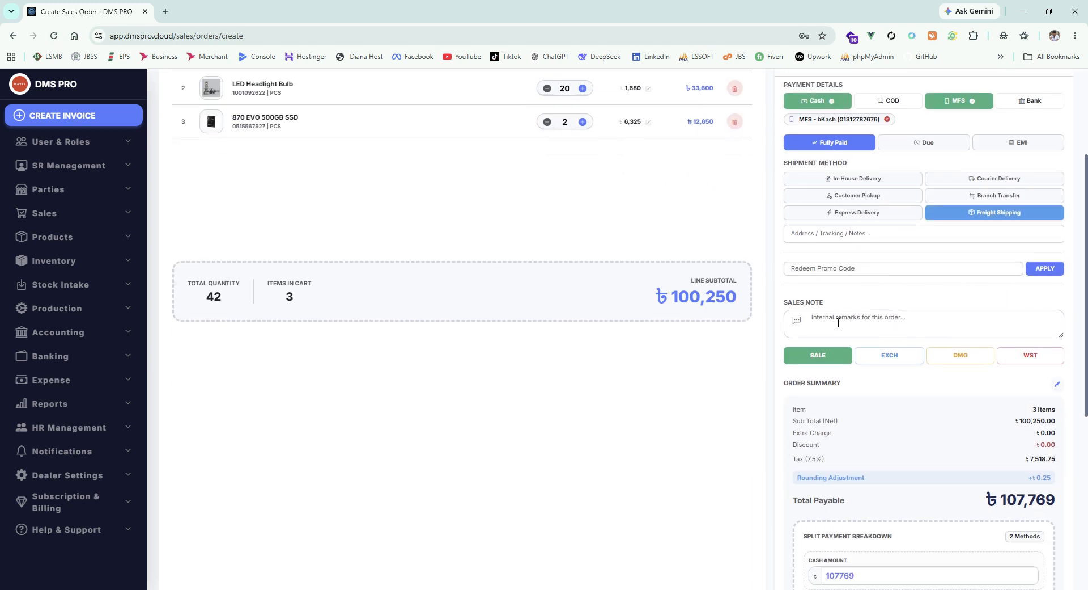
scroll(837, 310, down, 2)
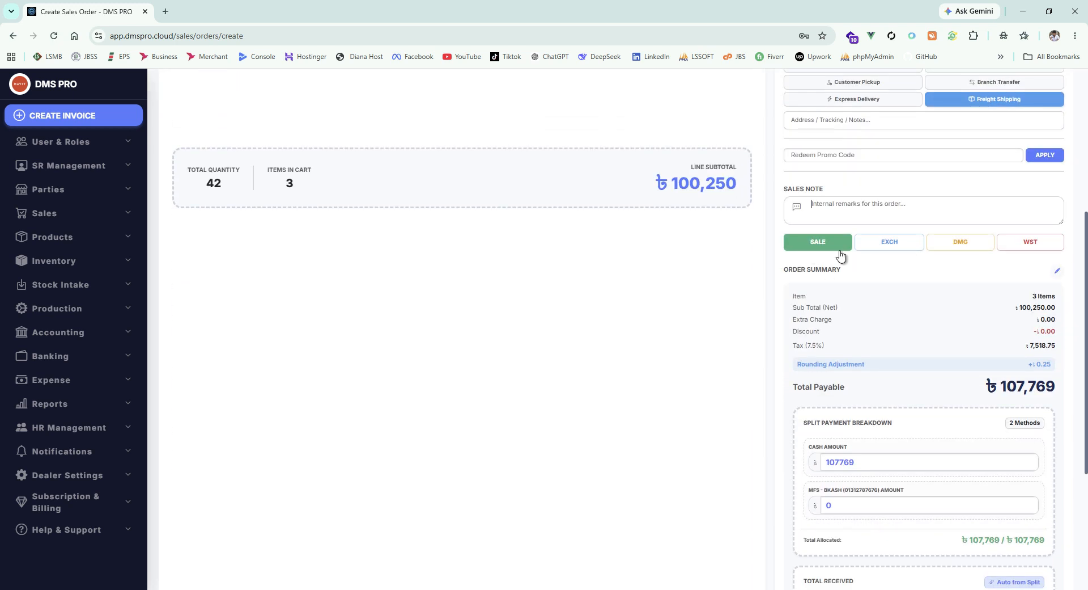
scroll(830, 258, up, 5)
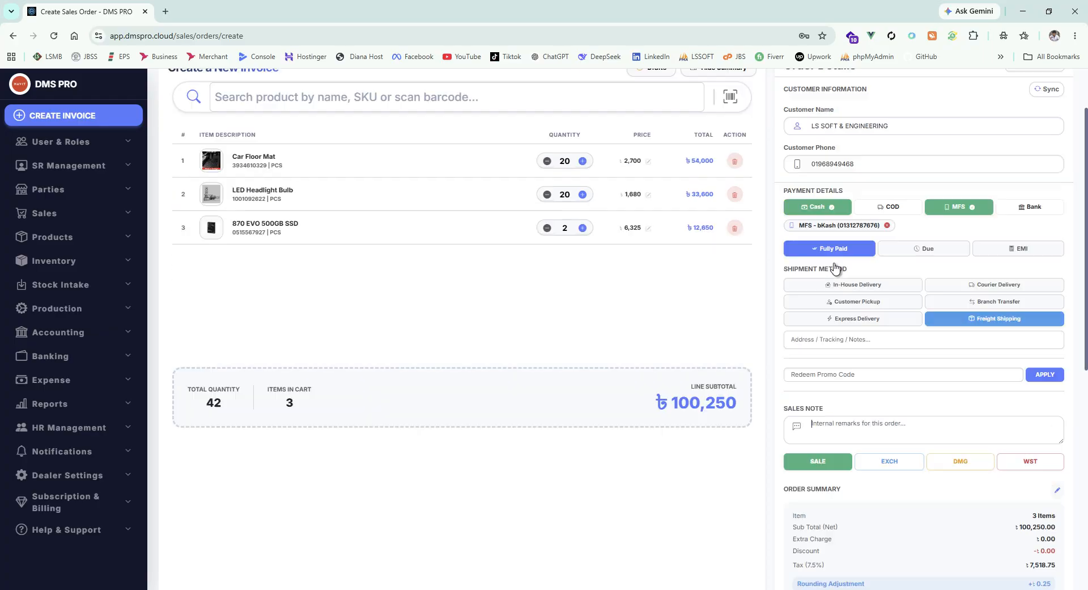
scroll(827, 289, down, 6)
scroll(838, 252, down, 1)
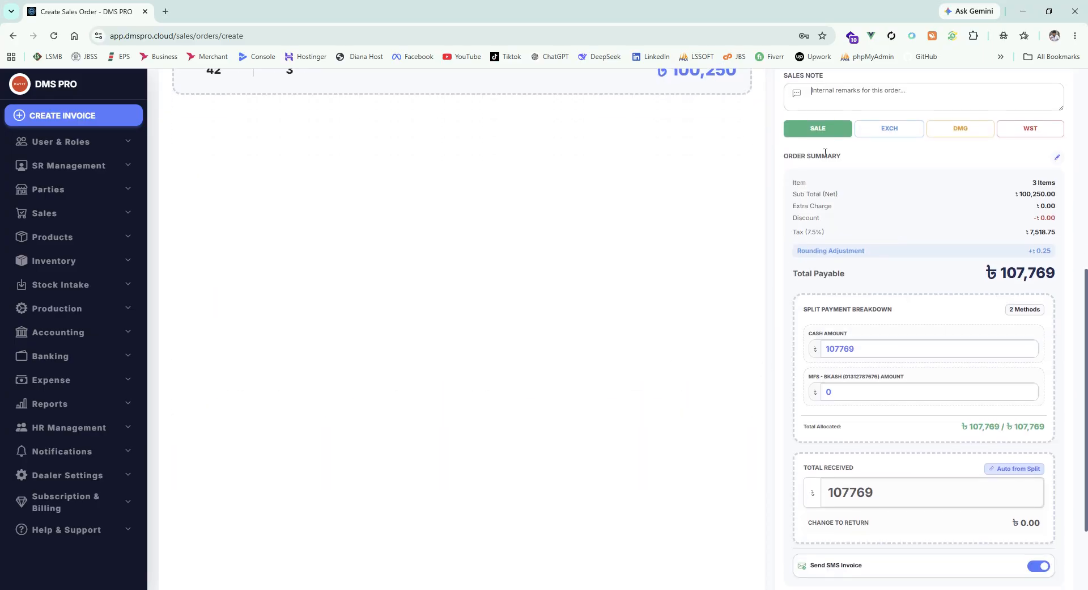
scroll(856, 204, up, 1)
click(894, 189)
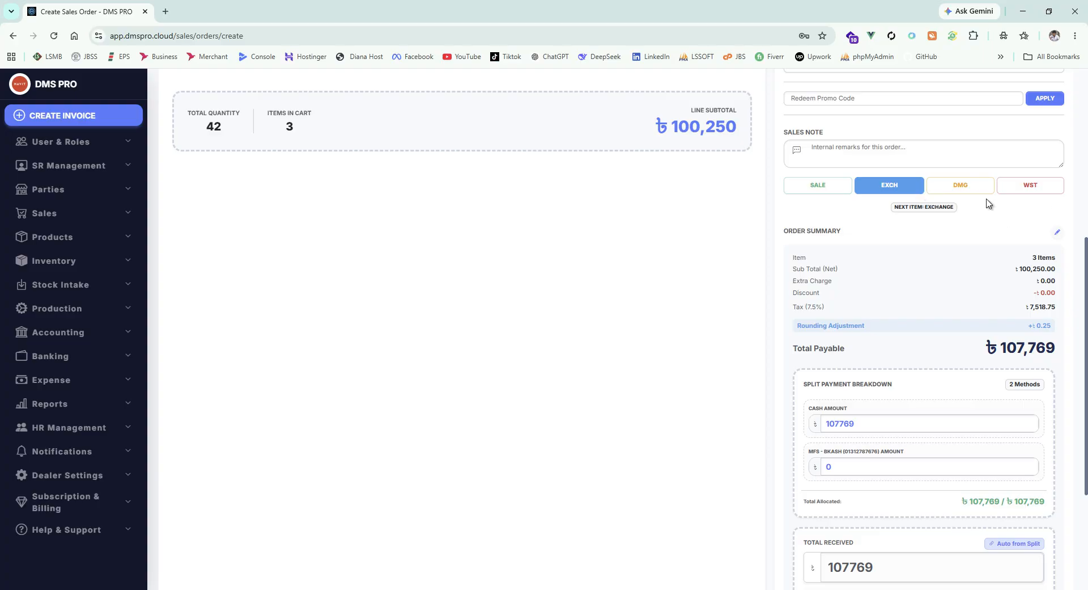
click(963, 190)
click(1034, 193)
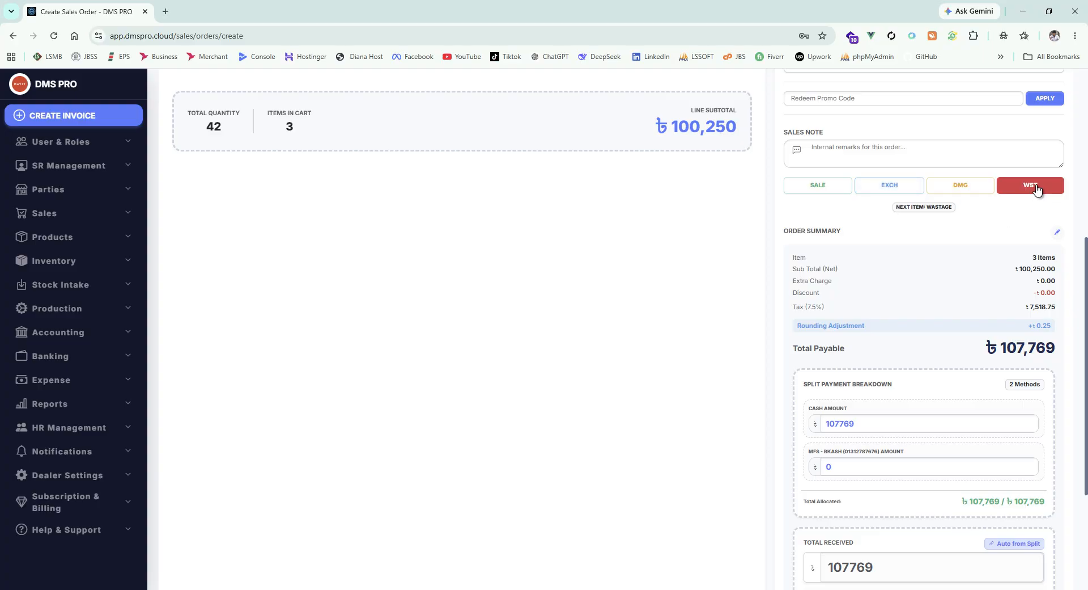
scroll(737, 272, up, 1)
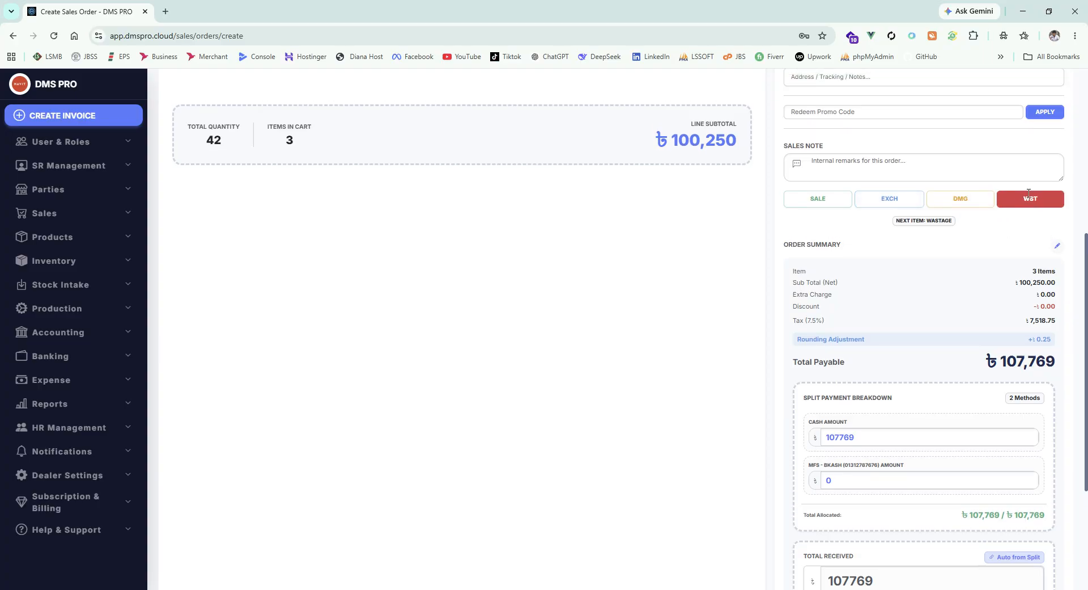
scroll(415, 354, up, 5)
- Add LED Headlight Bulb as a wastage line, then again as a damaged line
click(285, 162)
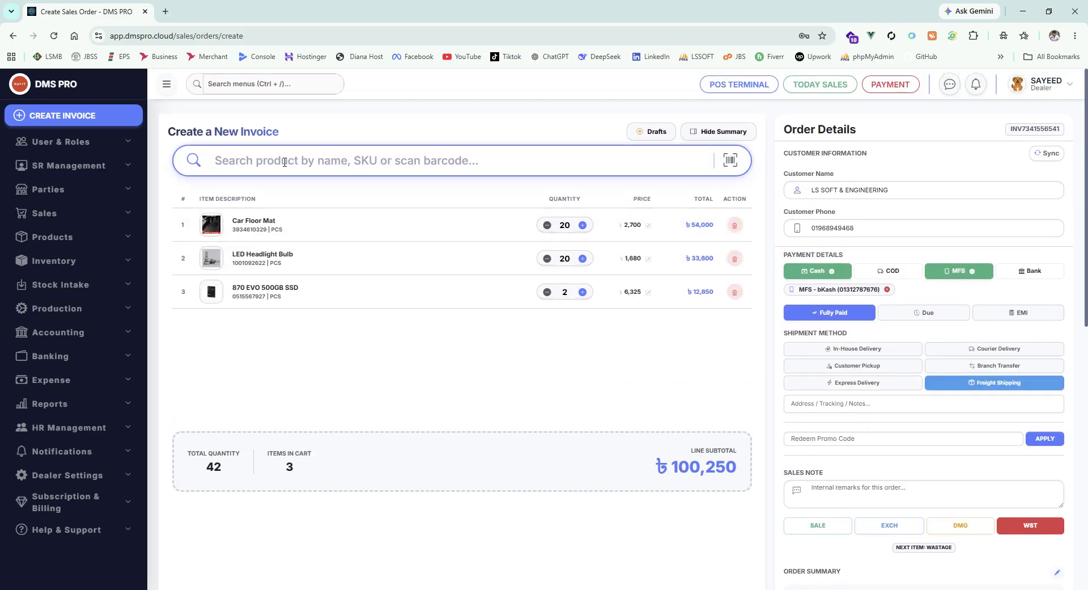
text(h)
click(280, 209)
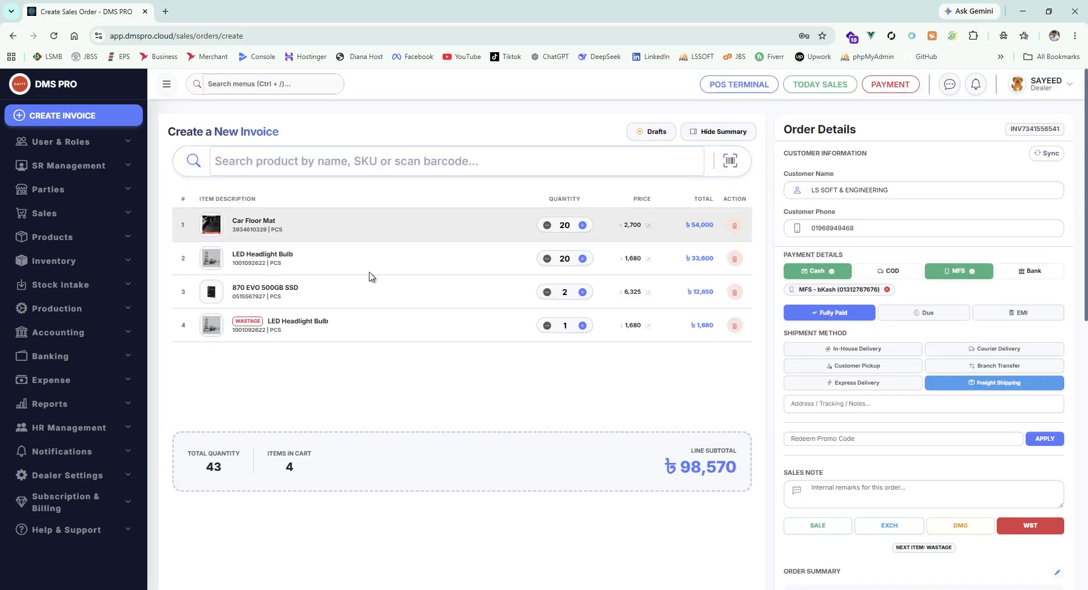
scroll(943, 378, down, 3)
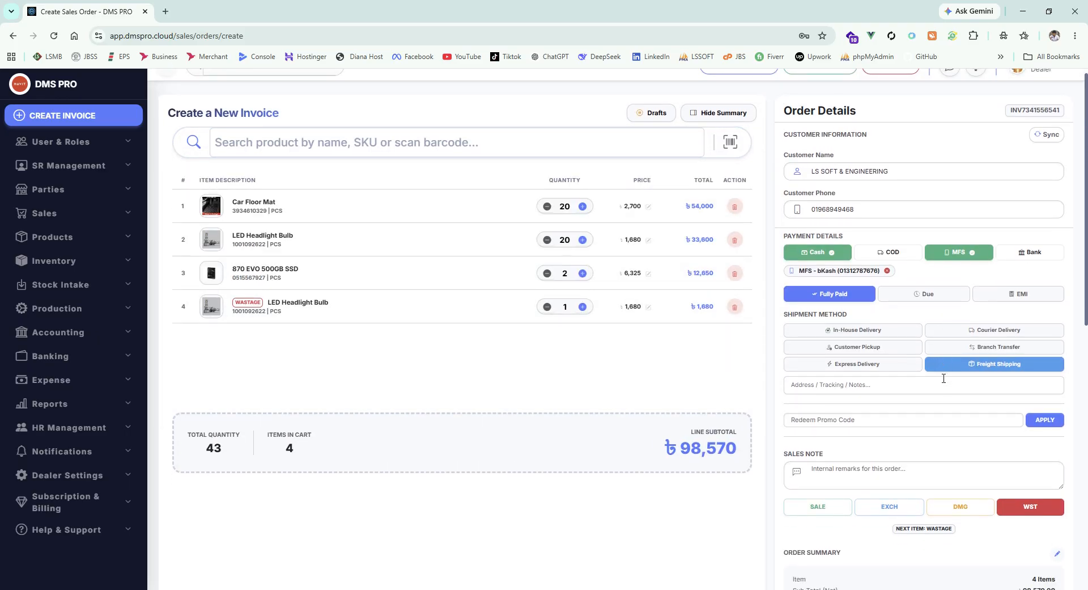
click(964, 356)
scroll(443, 158, up, 3)
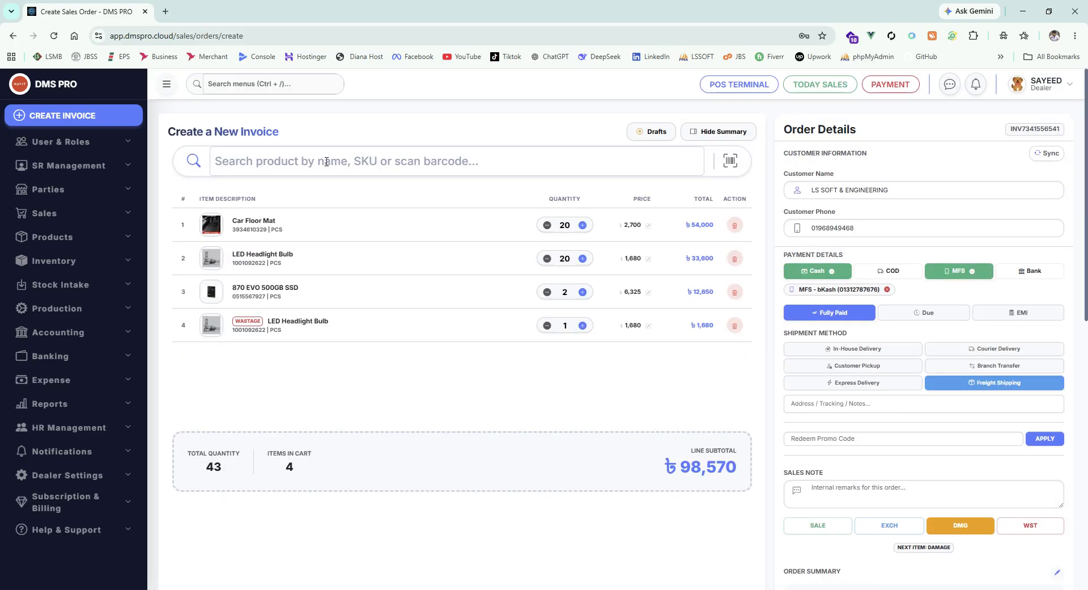
click(316, 162)
text(le)
click(315, 213)
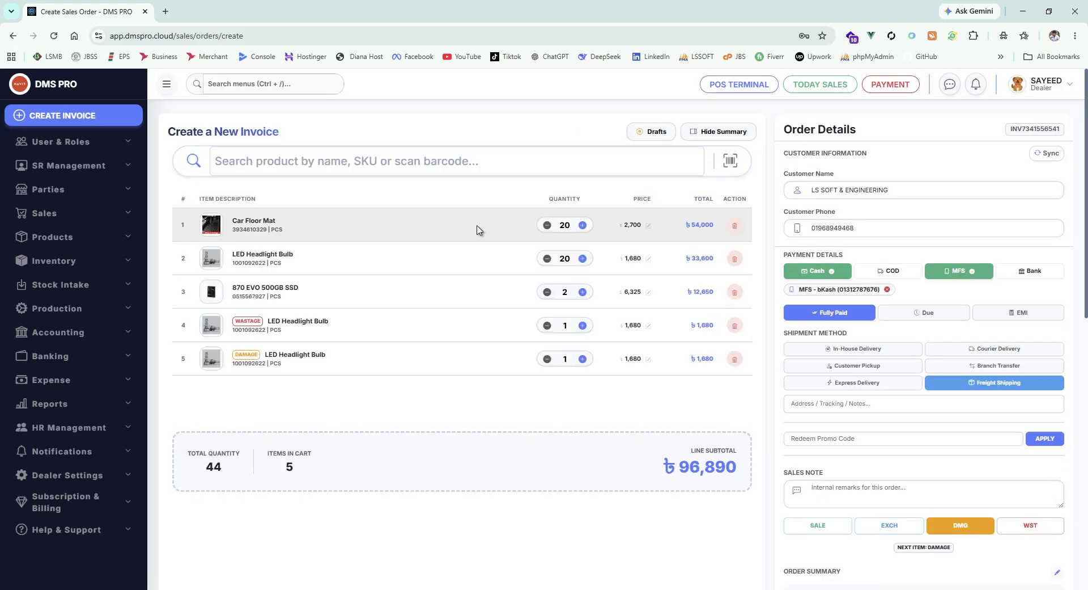
scroll(501, 244, down, 2)
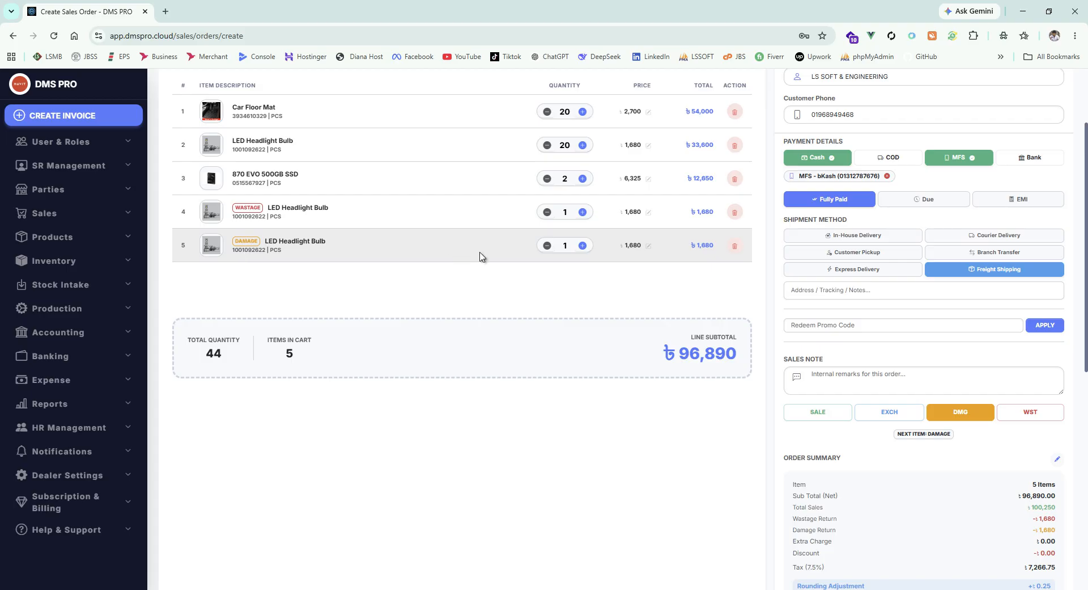
- Add the TP LINK Router as an exchange line with serial number 676776
click(890, 412)
scroll(333, 275, up, 3)
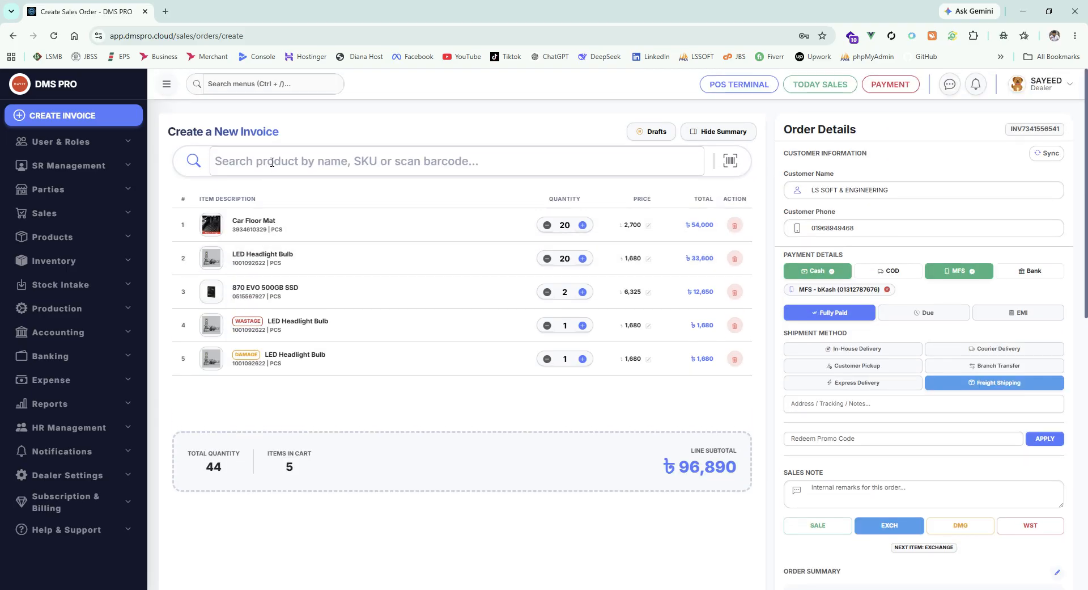
click(272, 162)
text(k)
click(312, 243)
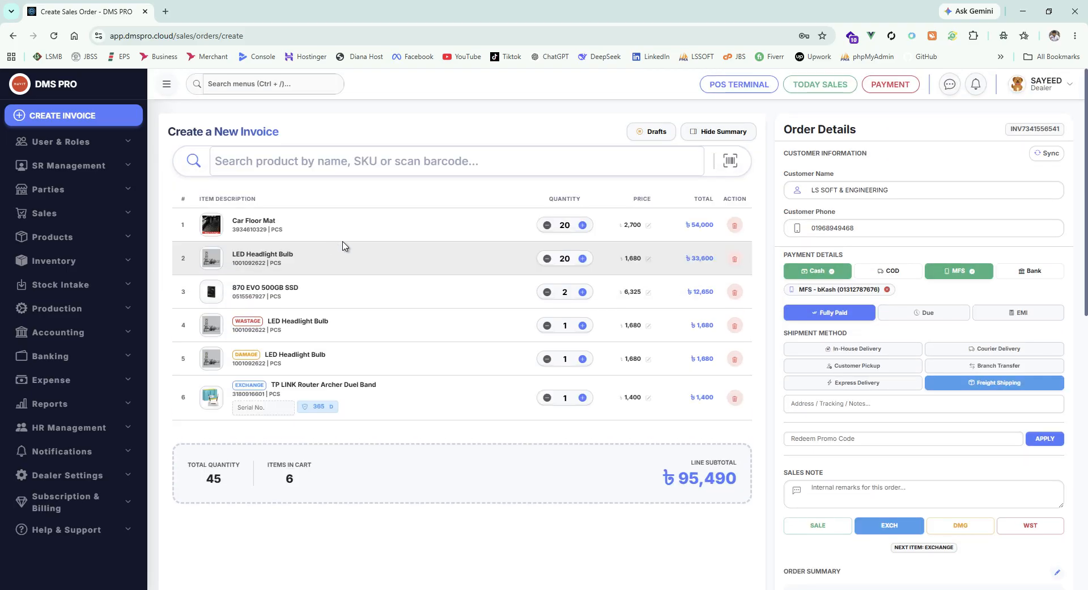
click(270, 405)
text(676776)
scroll(478, 493, down, 1)
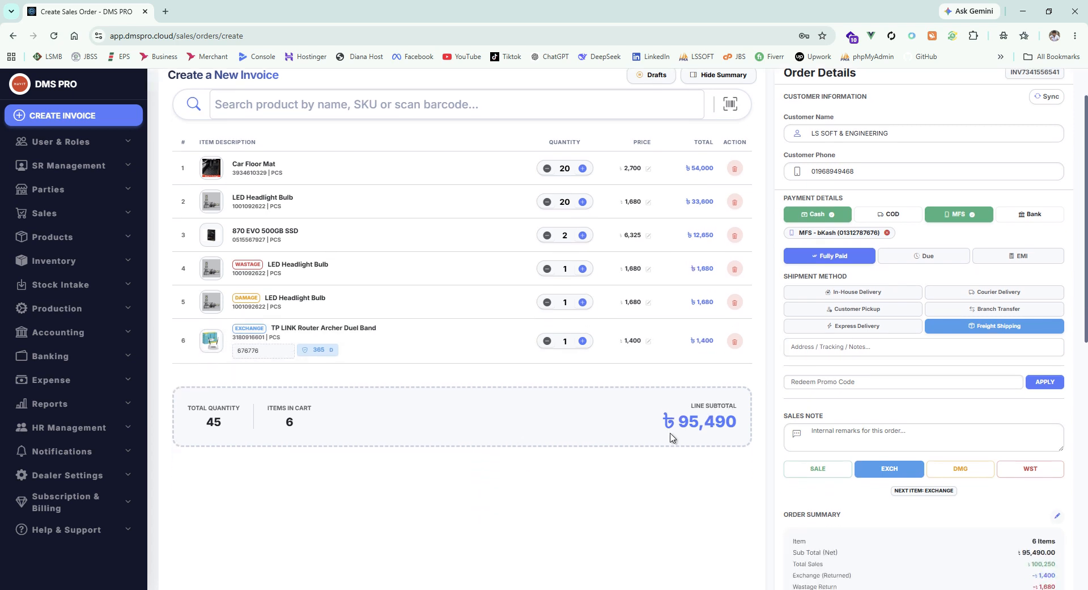
scroll(876, 493, down, 2)
- Return new items to SALE and delete the exchange, damaged and wastage rows
click(811, 357)
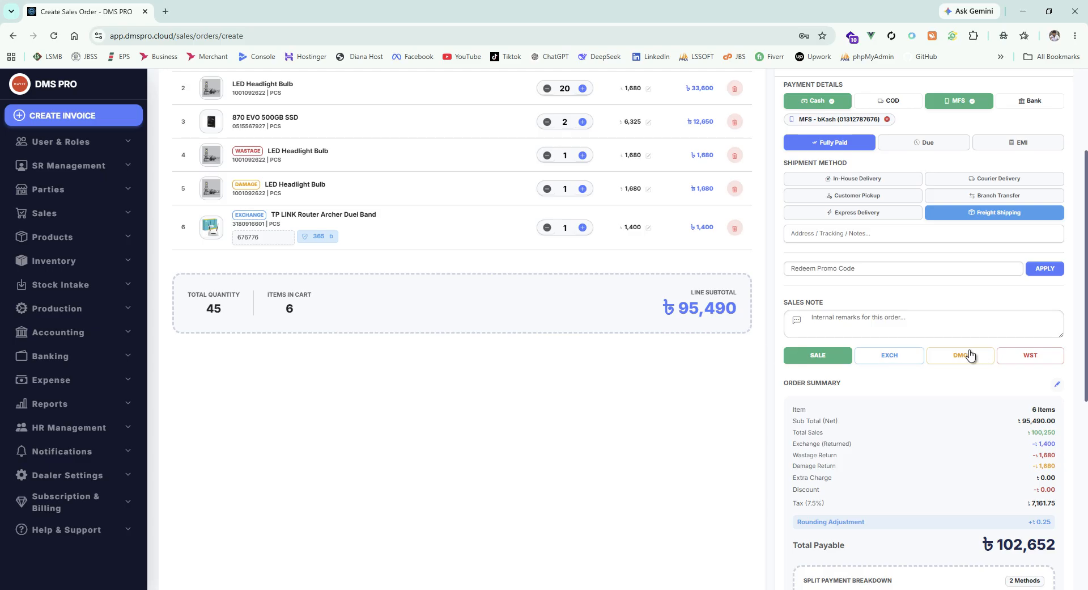
scroll(1013, 365, up, 3)
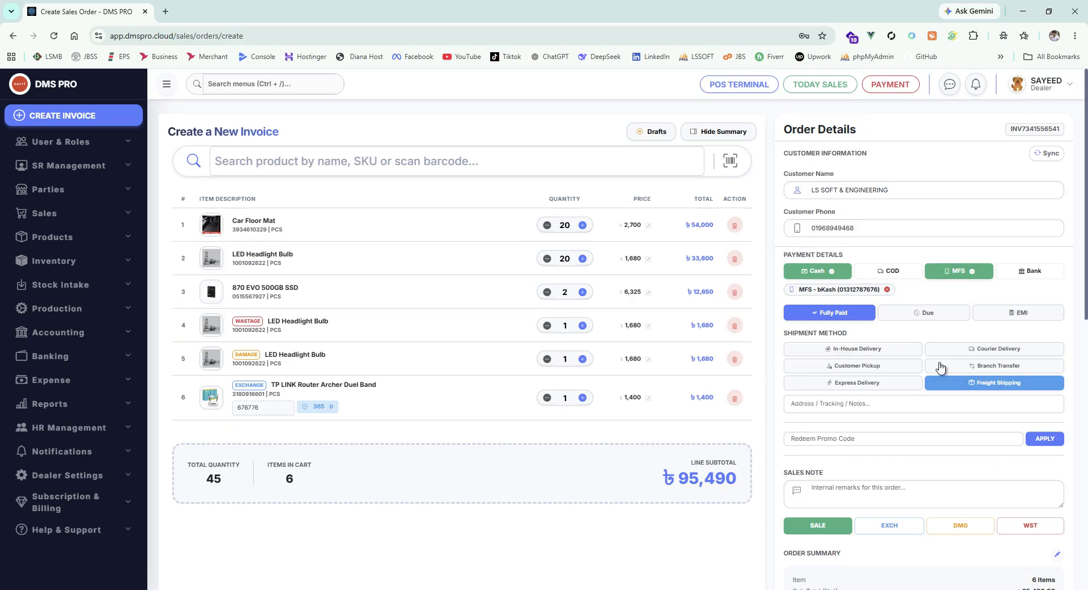
click(734, 398)
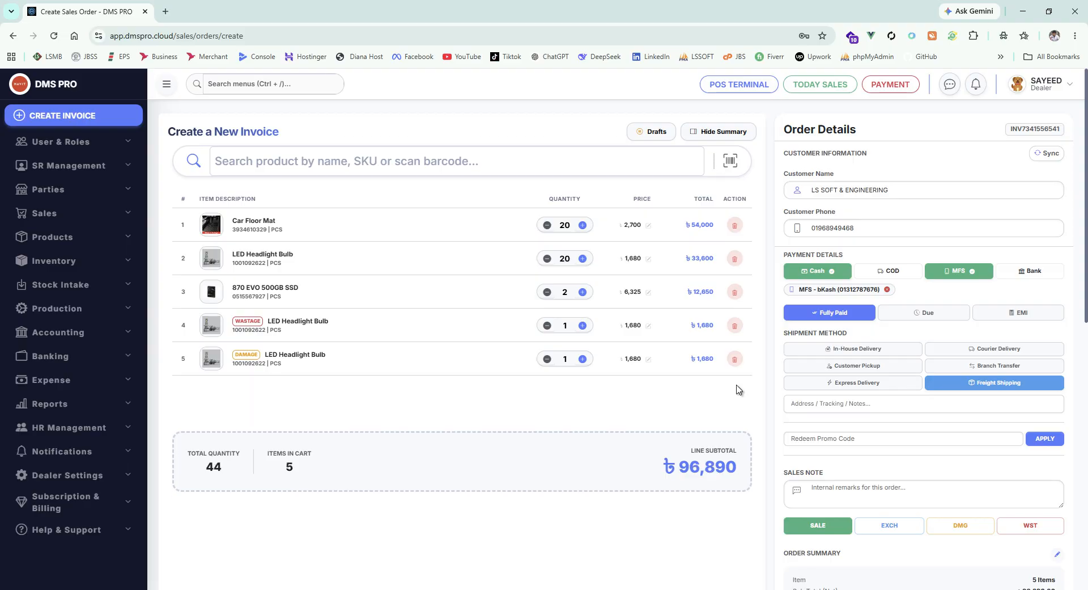
click(734, 359)
click(734, 325)
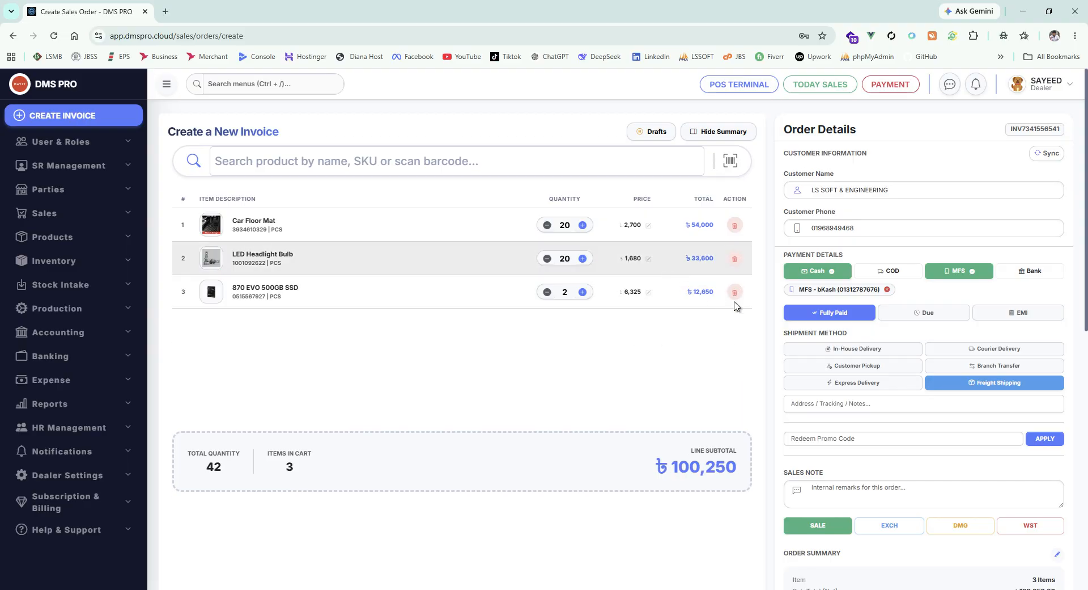
scroll(816, 328, down, 1)
- Cut 7769 out of the Cash Amount and paste it into the bKash amount
scroll(818, 329, down, 9)
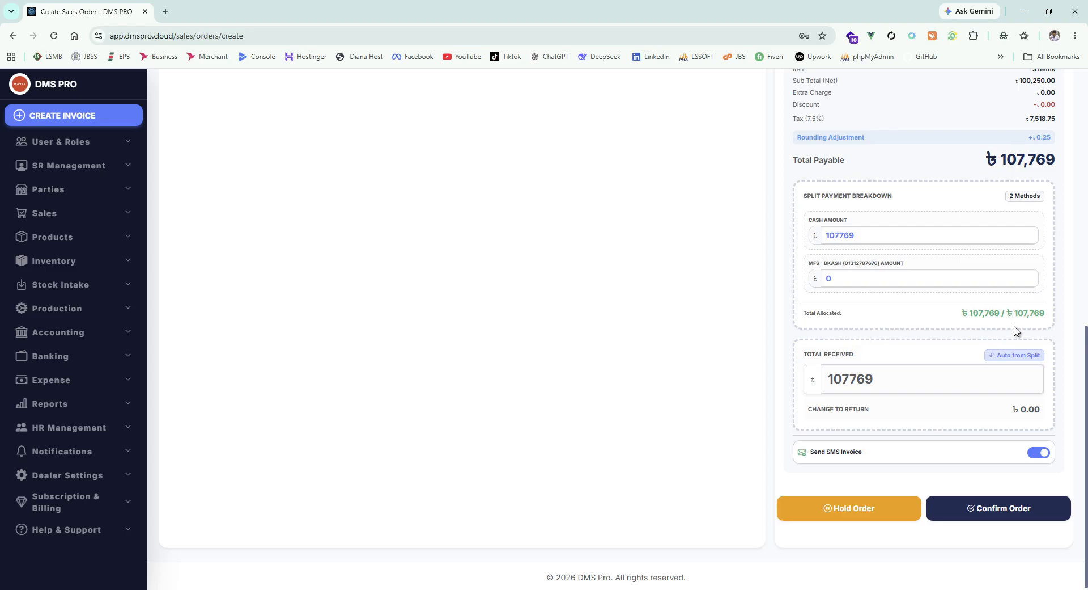
double_click(886, 238)
click(901, 237)
drag(859, 237, 814, 240)
key(Tab)
click(835, 236)
drag(836, 236, 862, 234)
key(ctrl+c)
key(BackSpace)
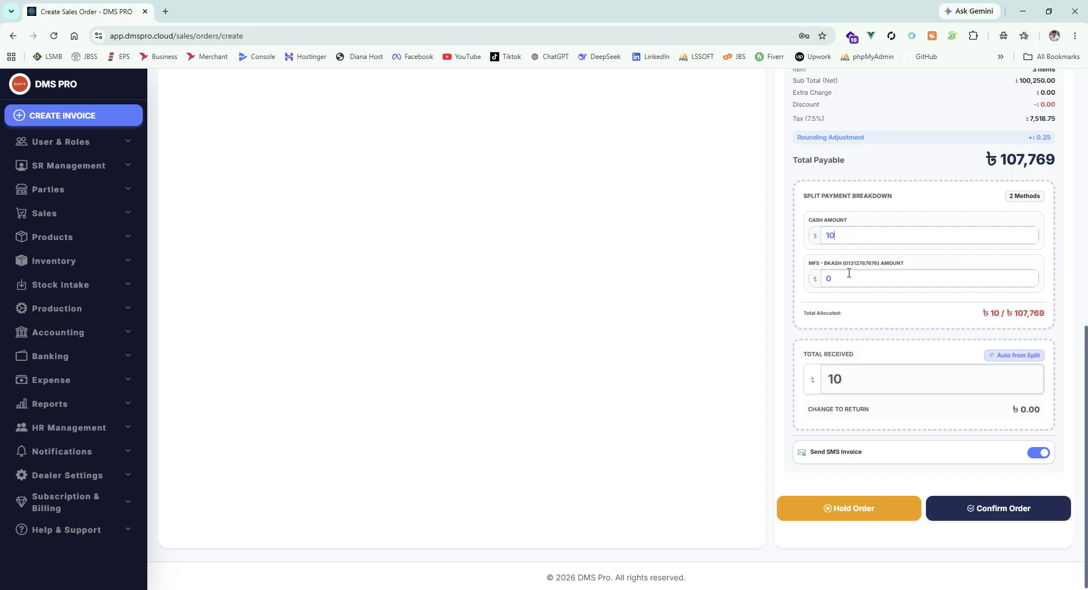
drag(867, 273, 825, 274)
key(ctrl+v)
text(000)
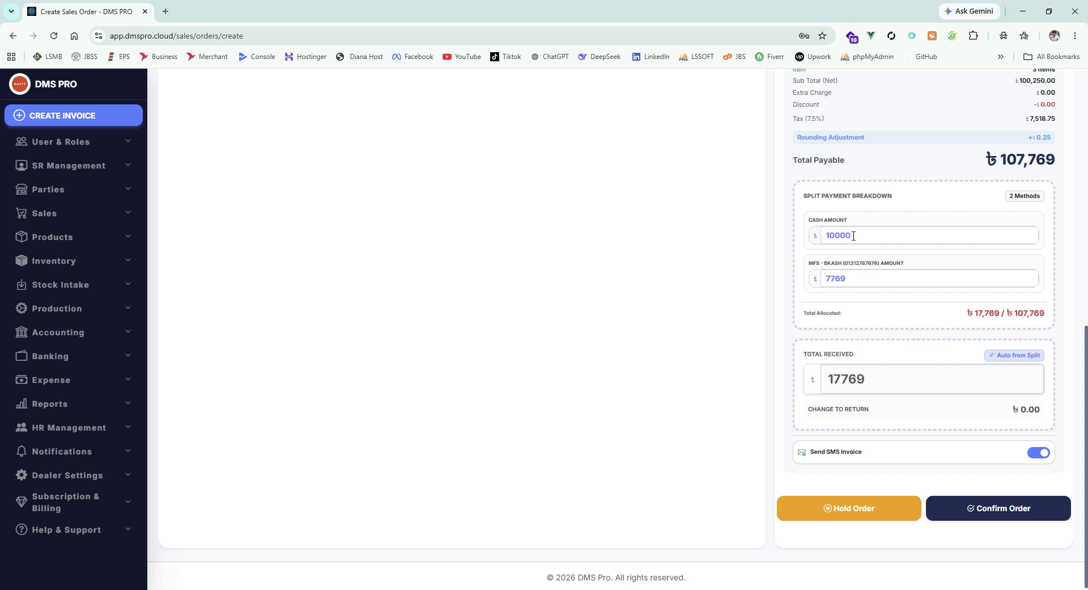
text(0)
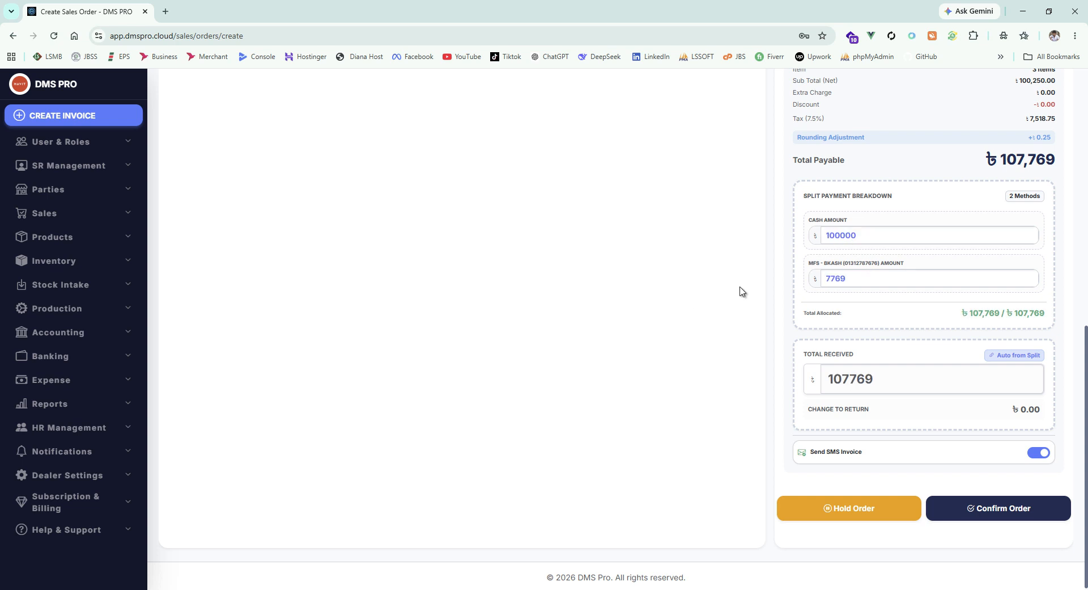
- Set the Cash Amount to 10000, leaving 7769 allocated to bKash
double_click(868, 231)
text(10000)
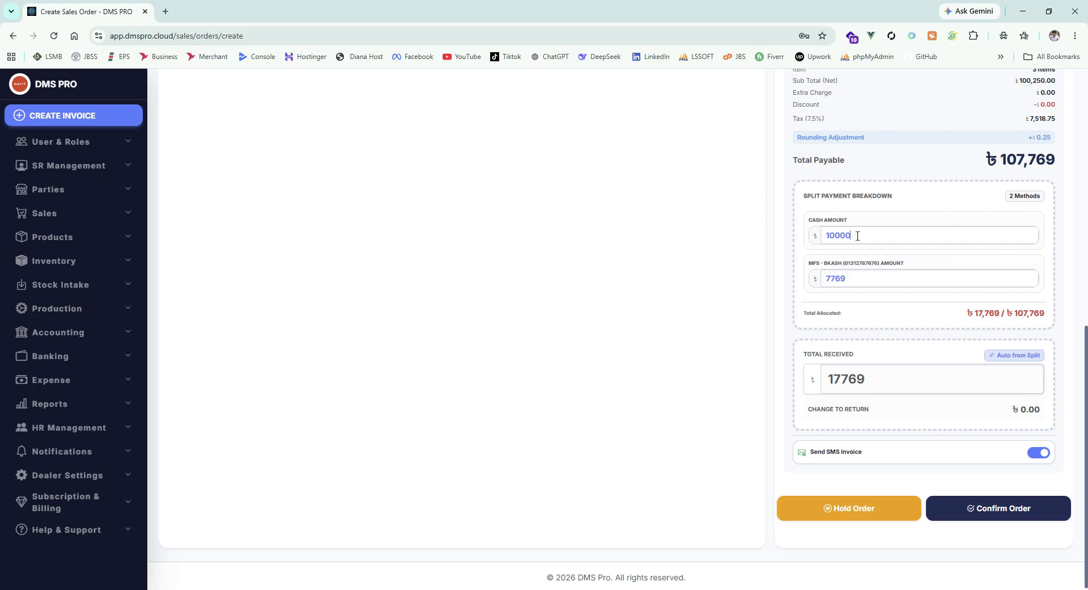
text(0)
drag(961, 313, 1058, 315)
click(1066, 313)
scroll(939, 301, down, 1)
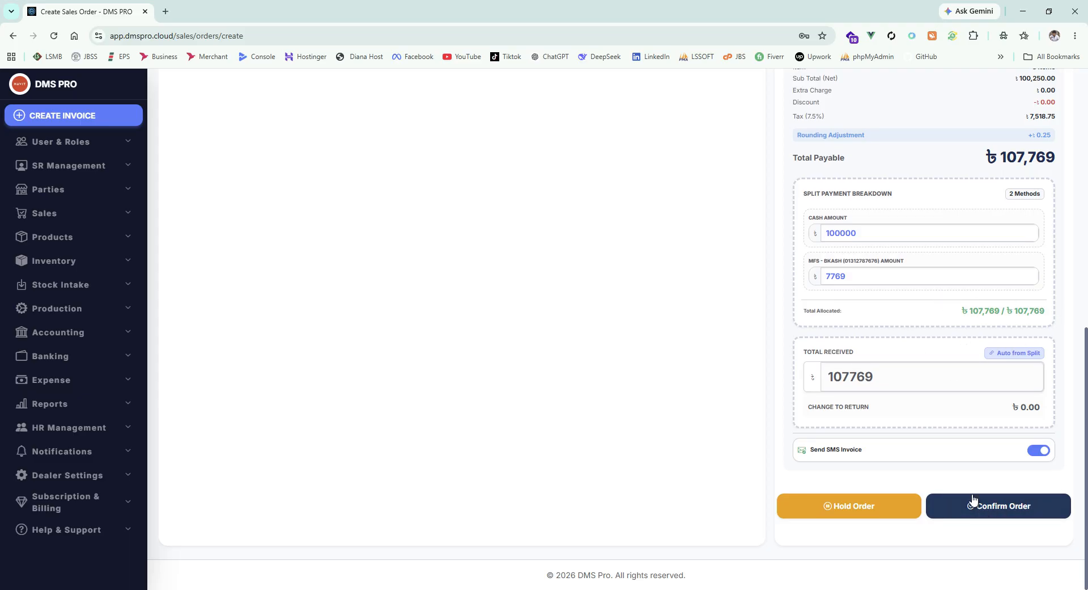
double_click(874, 233)
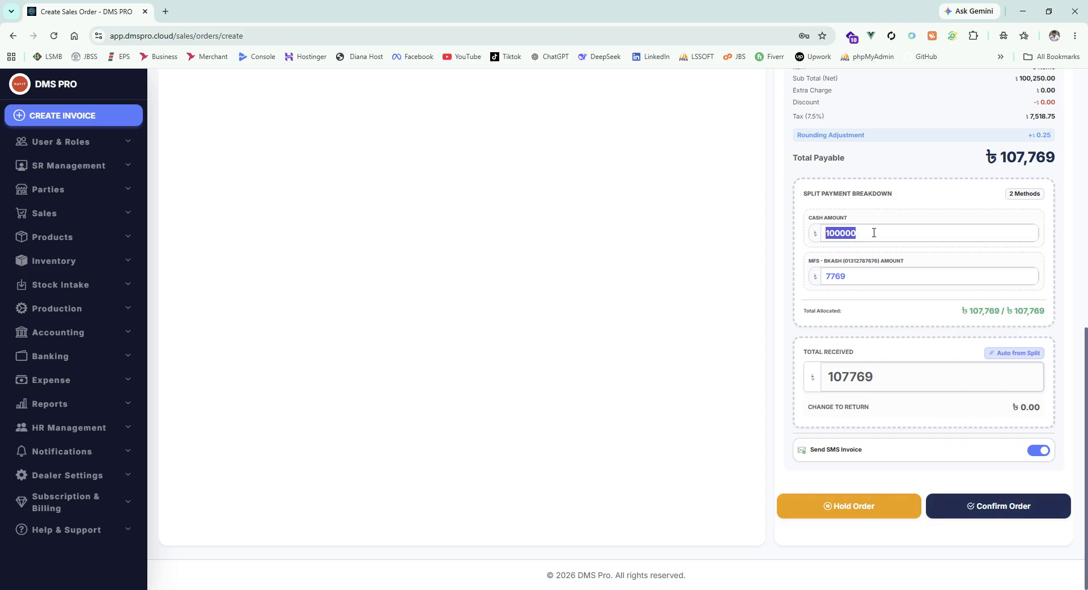
text(10000)
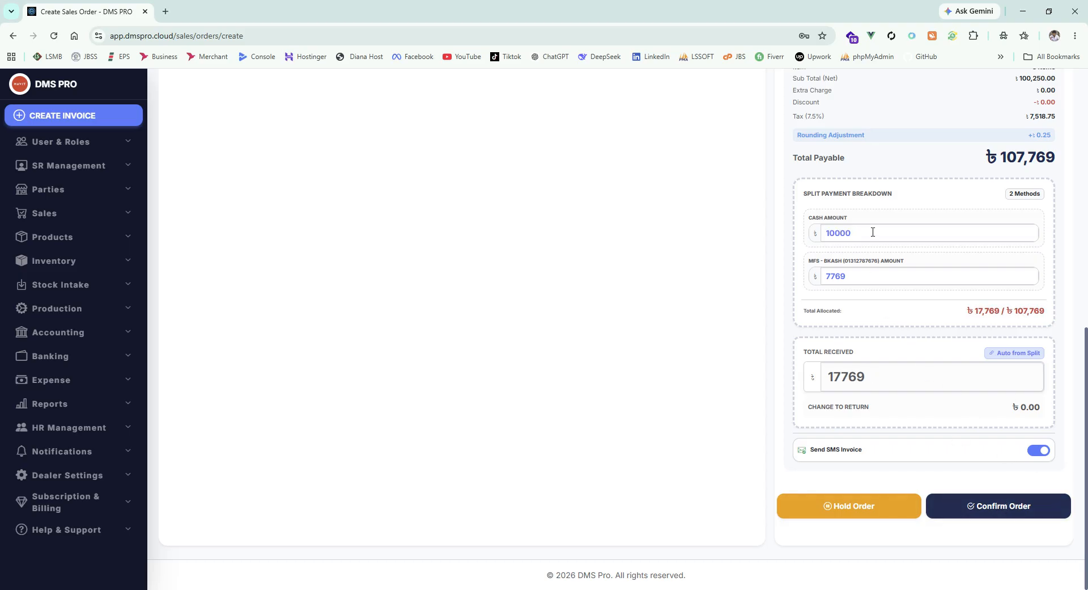
- Try confirming the order, then replace the cash payment amount with 100000
click(1003, 506)
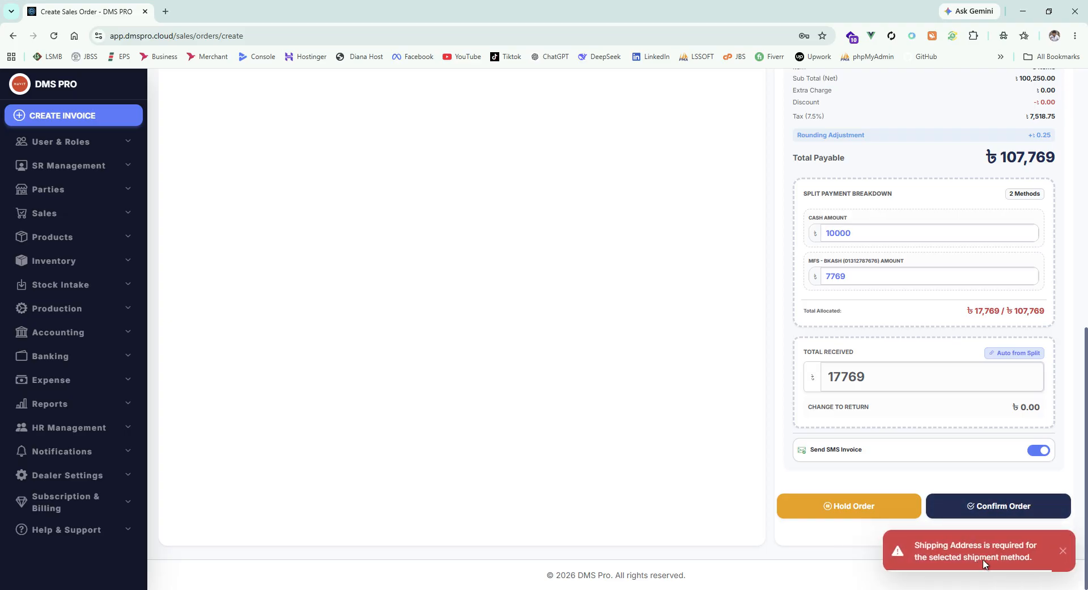
scroll(919, 364, up, 2)
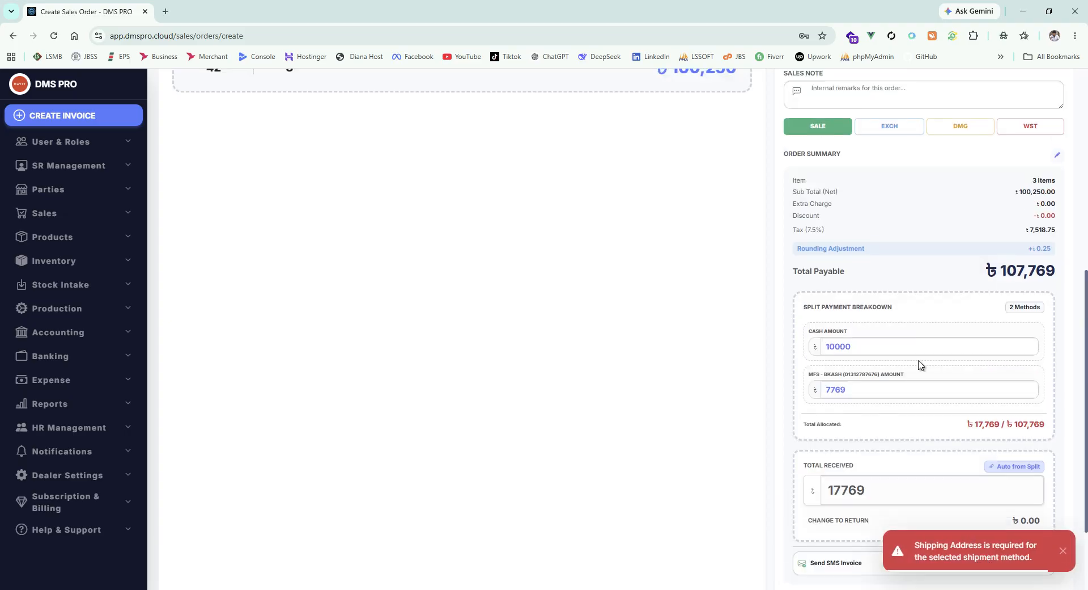
double_click(868, 341)
text(100000)
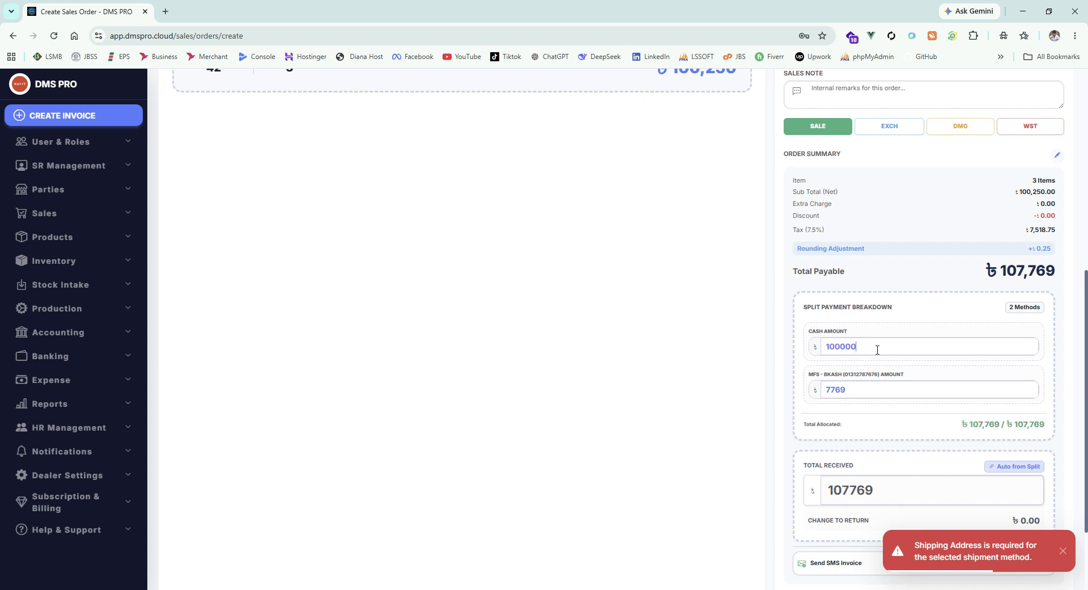
- Choose Customer Pickup as the shipment method and confirm the order
scroll(703, 300, up, 7)
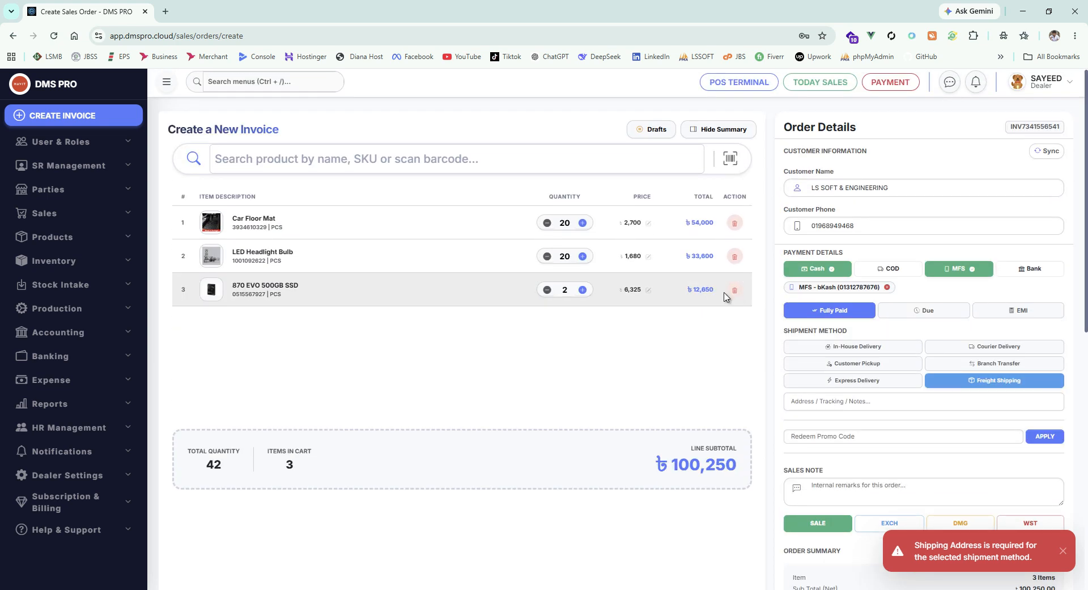
scroll(760, 308, down, 6)
scroll(769, 310, up, 4)
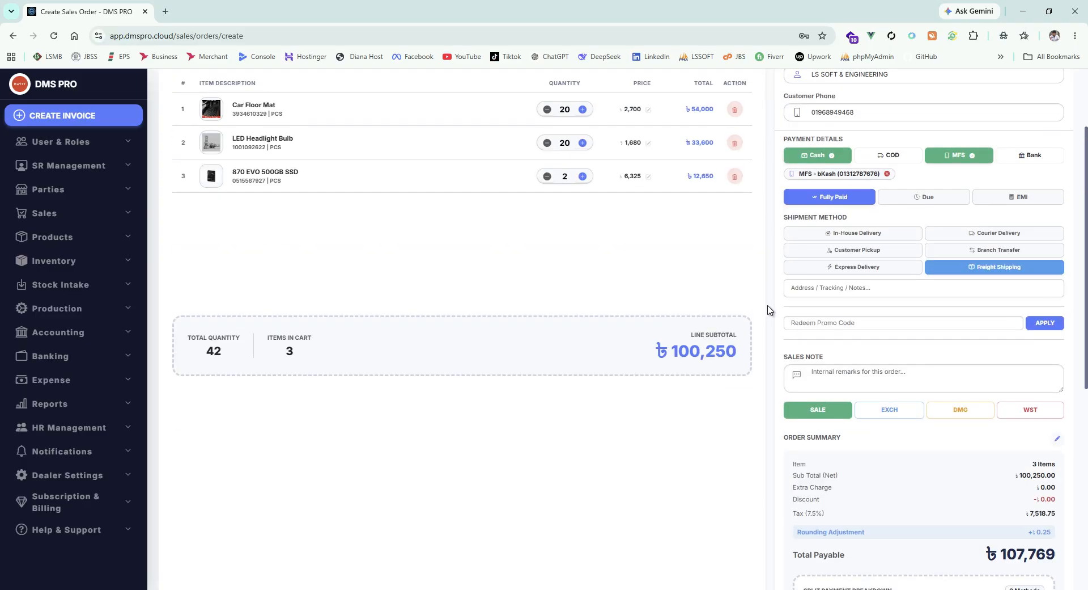
click(853, 251)
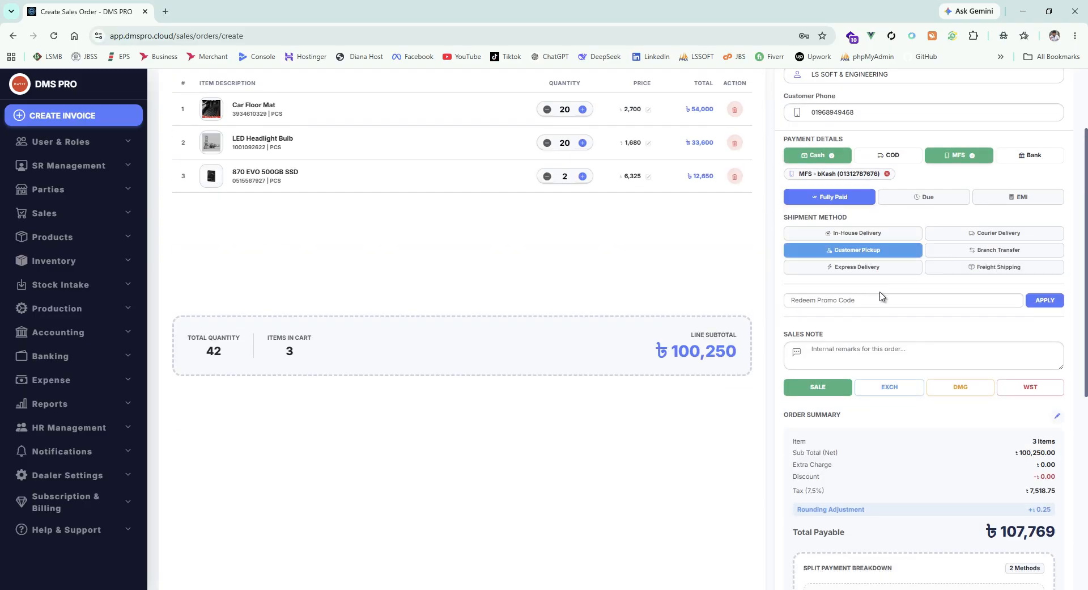
scroll(890, 301, down, 5)
scroll(901, 314, down, 2)
click(1011, 507)
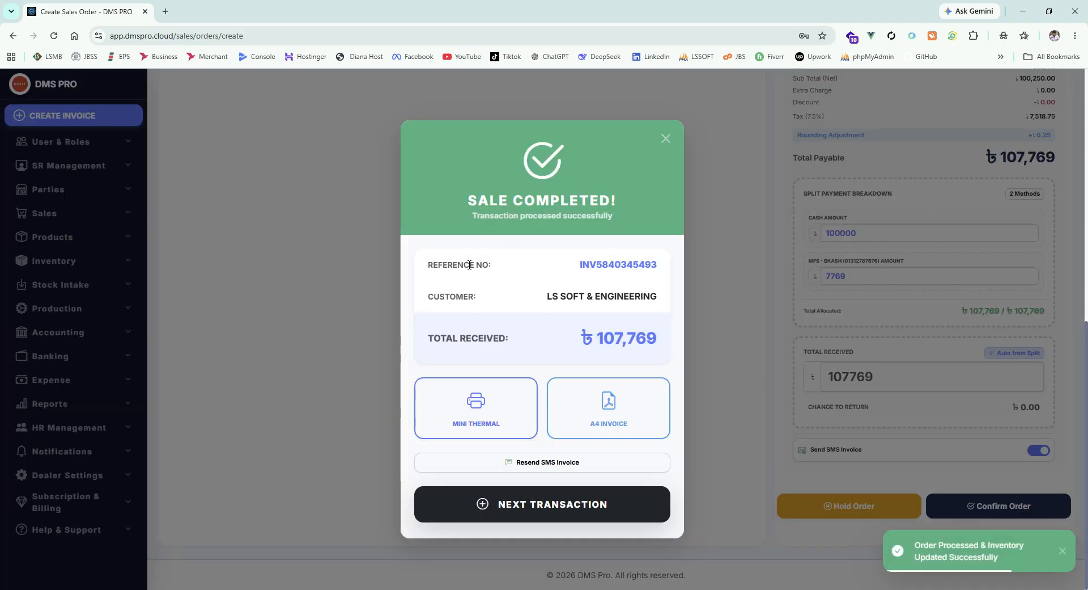
- Open the Mini Thermal receipt and the A4 Invoice from the Sale Completed dialog
click(479, 416)
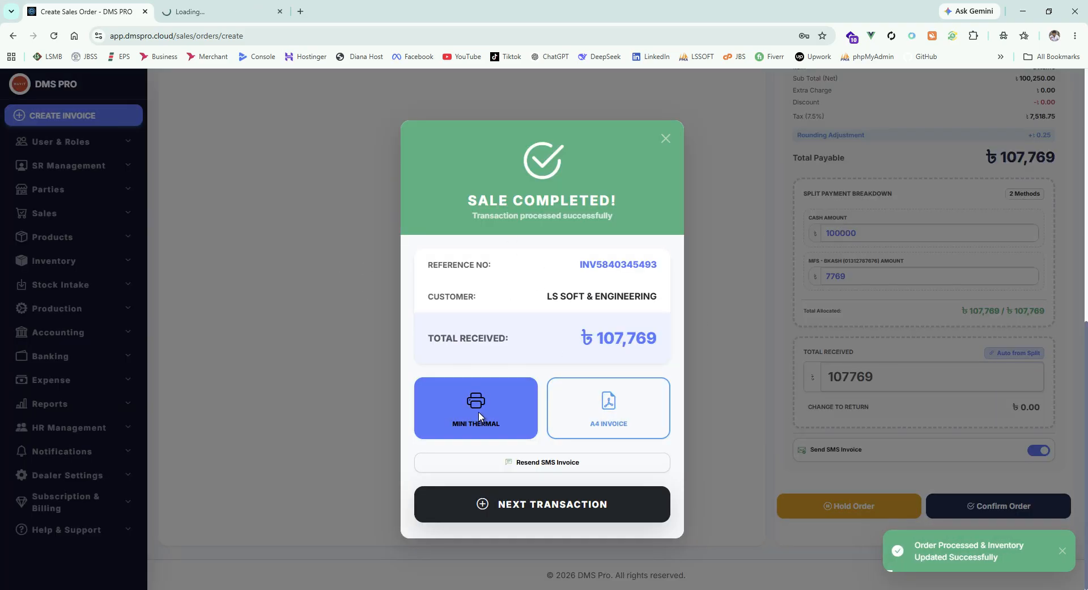
click(611, 414)
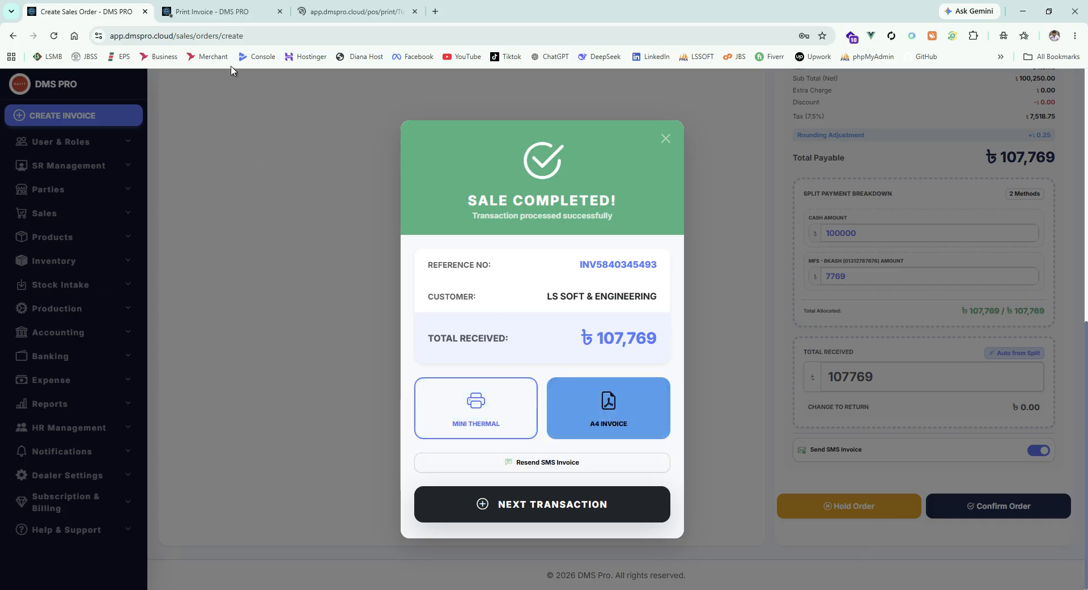
- Check the mini receipt preview's branch, phone, date and customer lines
click(211, 4)
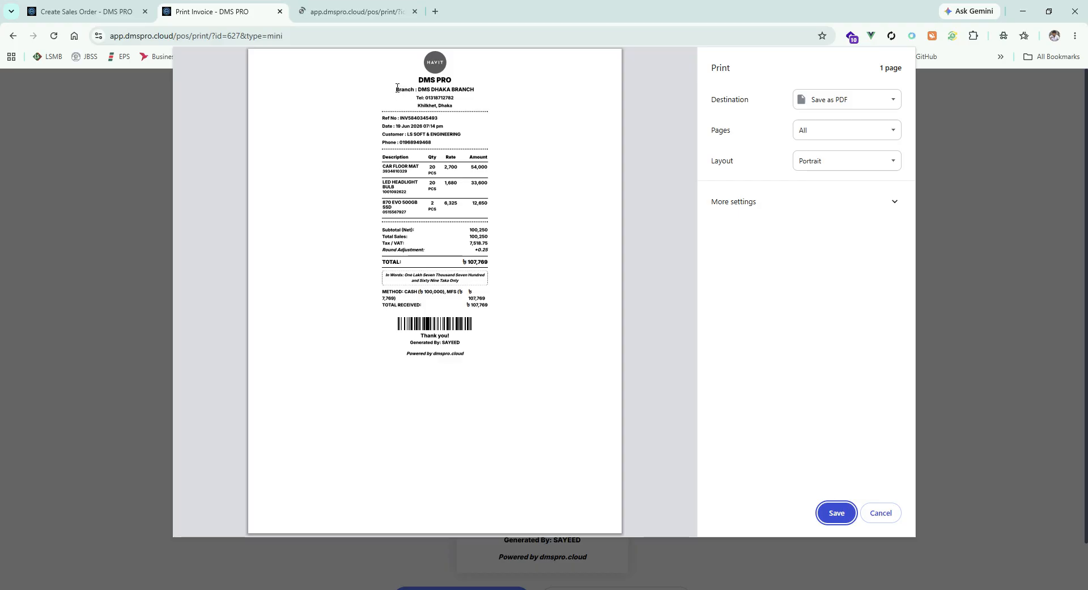
drag(395, 89, 461, 101)
click(480, 129)
drag(378, 129, 439, 146)
click(382, 139)
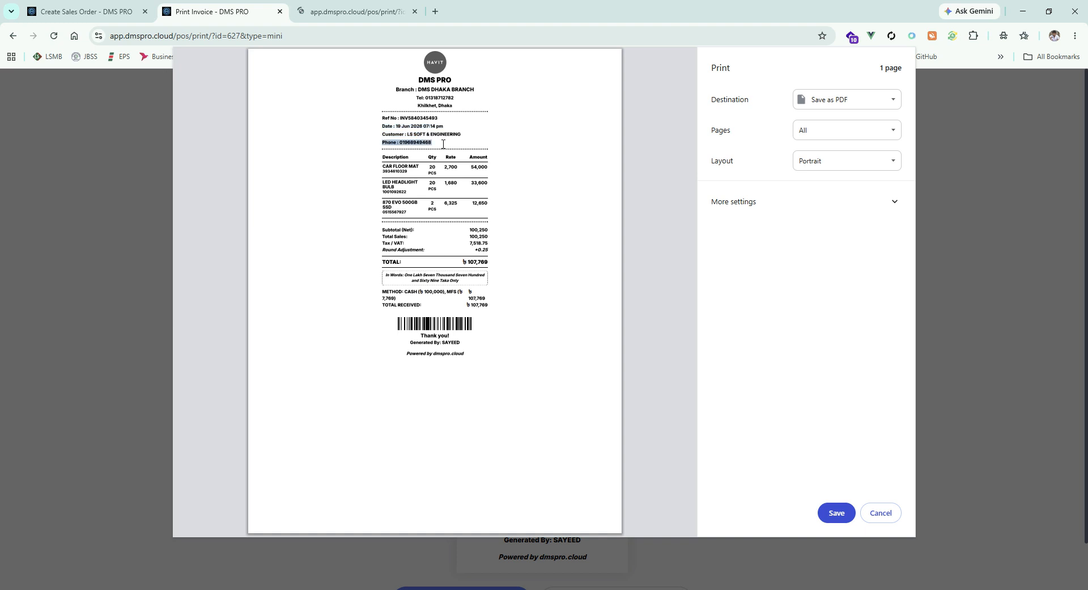
click(492, 153)
- Review the receipt's in-words and Generated By lines, cancel printing, and go to the A4 invoice
click(508, 294)
drag(468, 343, 381, 343)
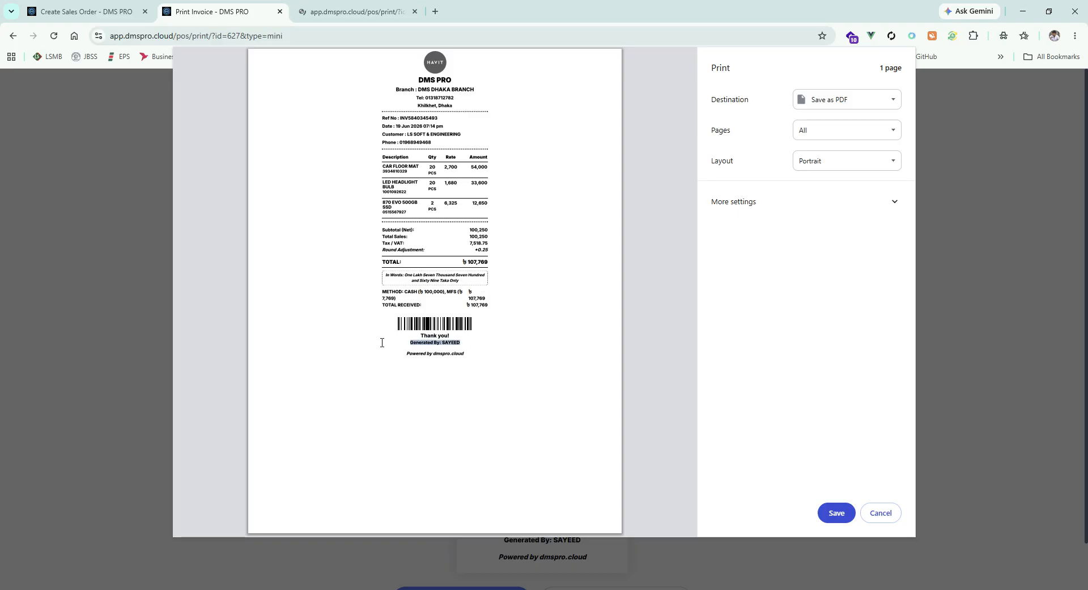
click(378, 343)
click(881, 513)
click(352, 10)
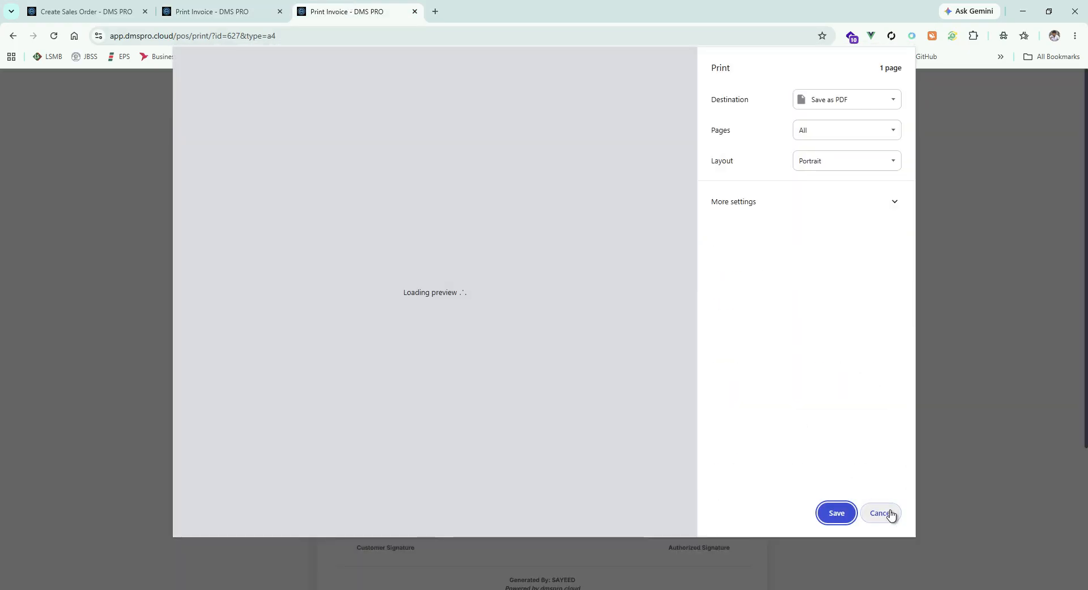
- Cancel the A4 print dialog and check the invoice's cash and MFS payment amounts
click(887, 513)
scroll(620, 292, down, 3)
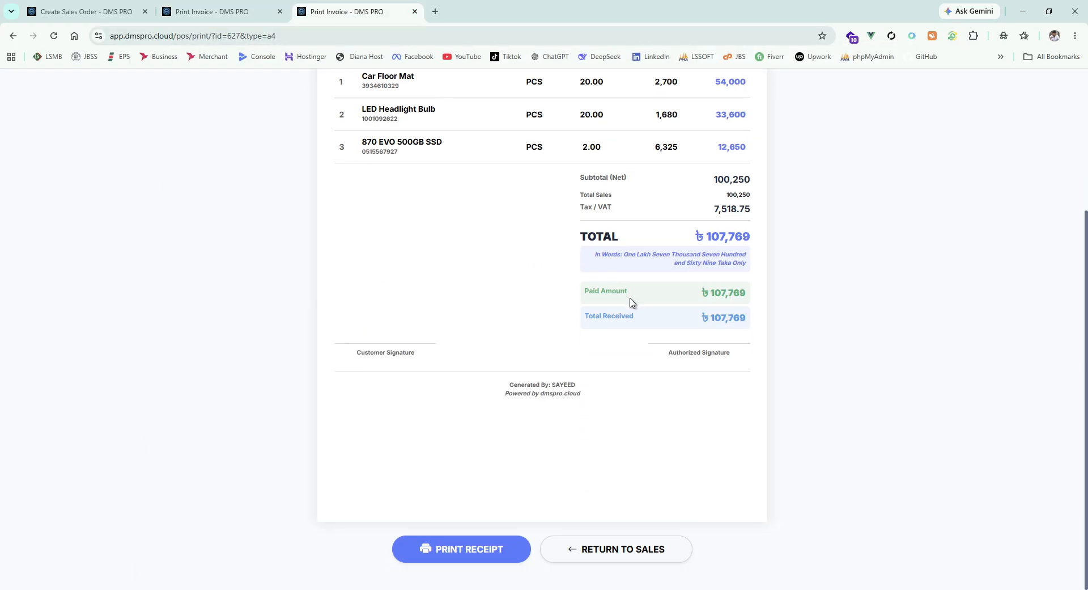
scroll(635, 306, up, 1)
scroll(727, 339, up, 2)
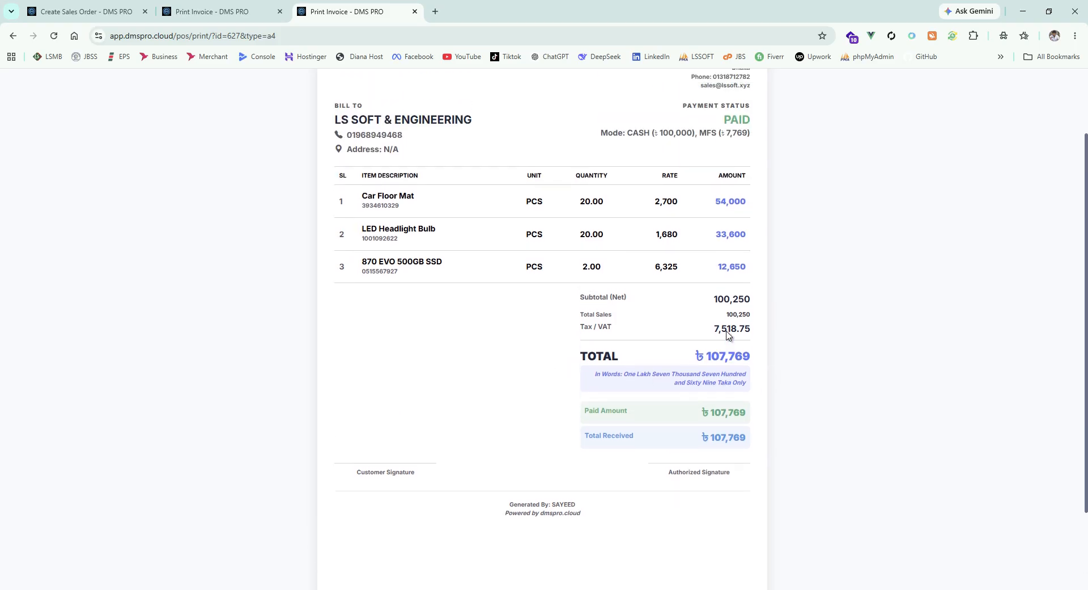
scroll(592, 227, down, 3)
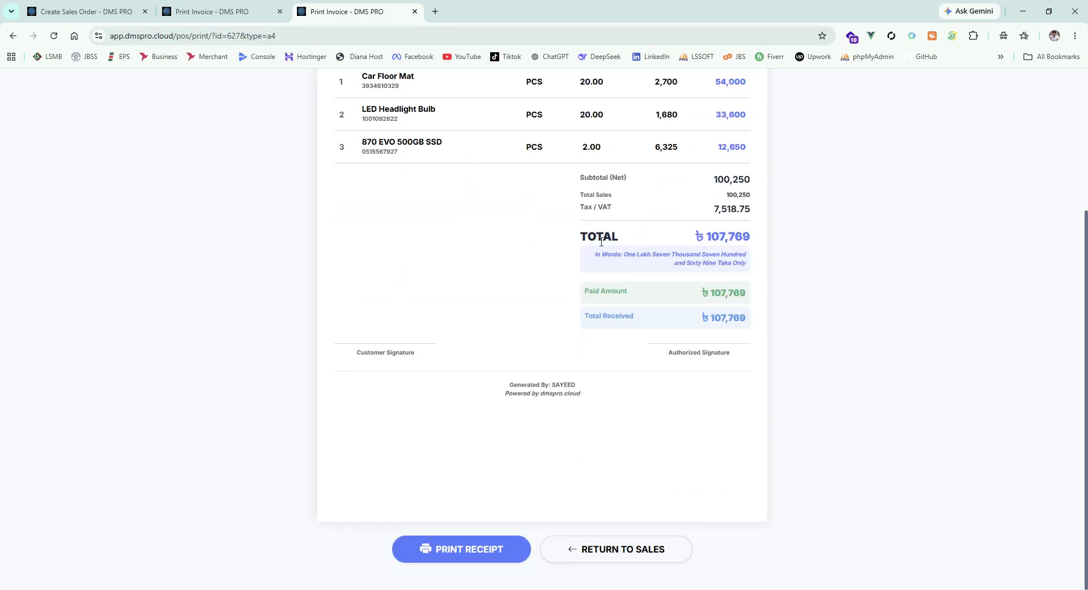
scroll(274, 248, up, 3)
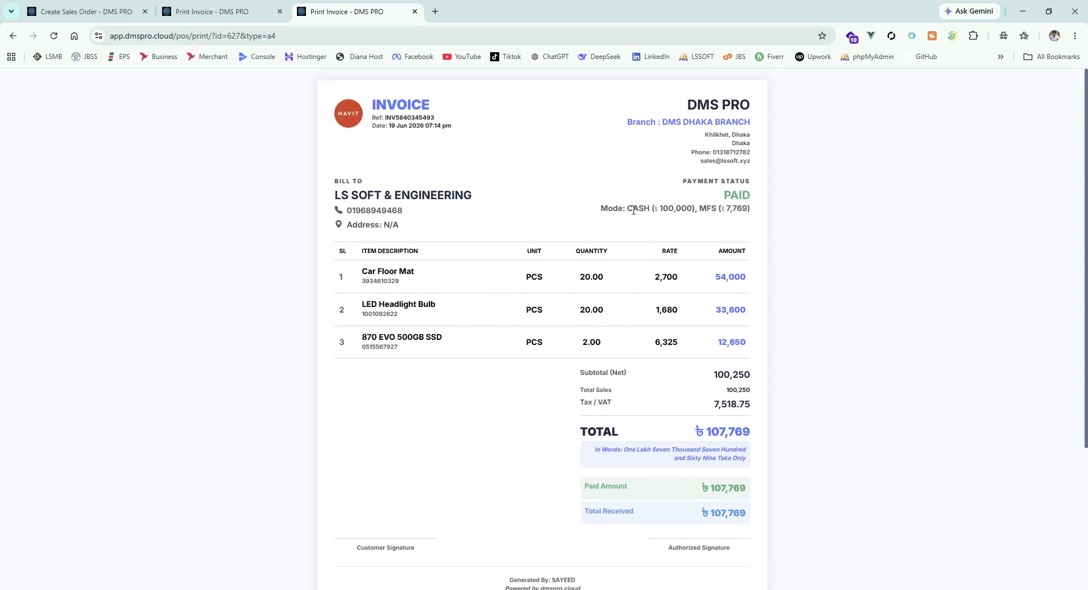
drag(633, 211, 750, 211)
click(710, 229)
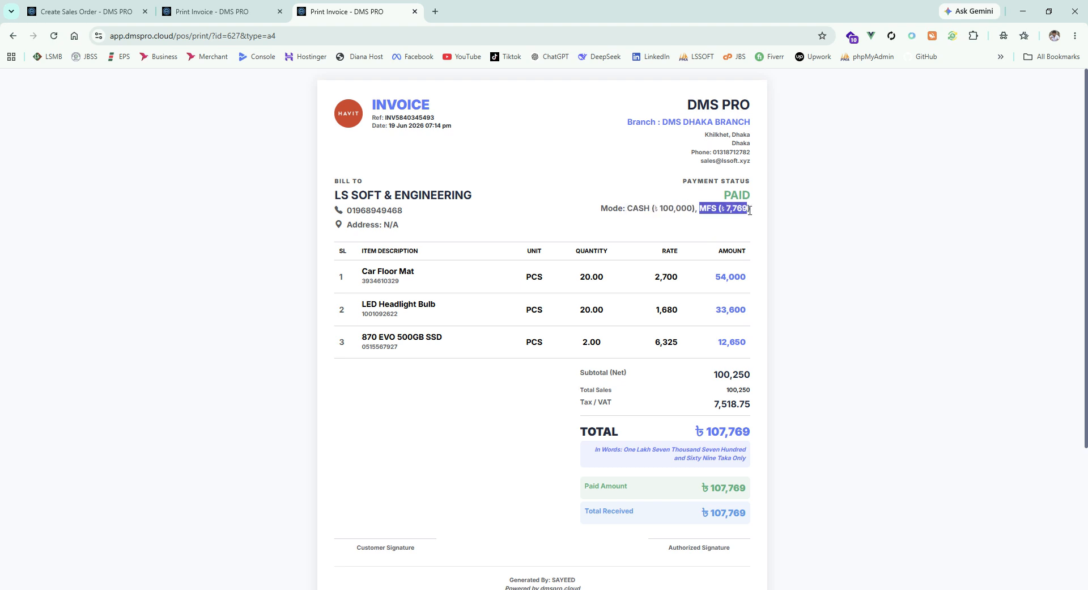
click(738, 227)
- Review the A4 invoice's tax, total and in-words lines, then return to the sales order tab
scroll(743, 227, down, 3)
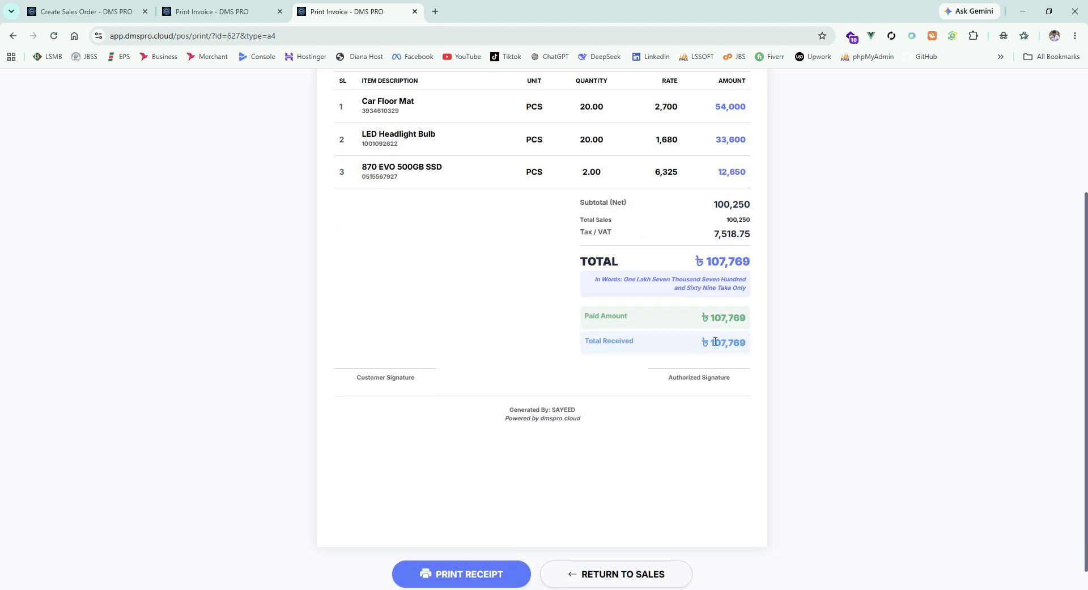
drag(598, 291, 655, 283)
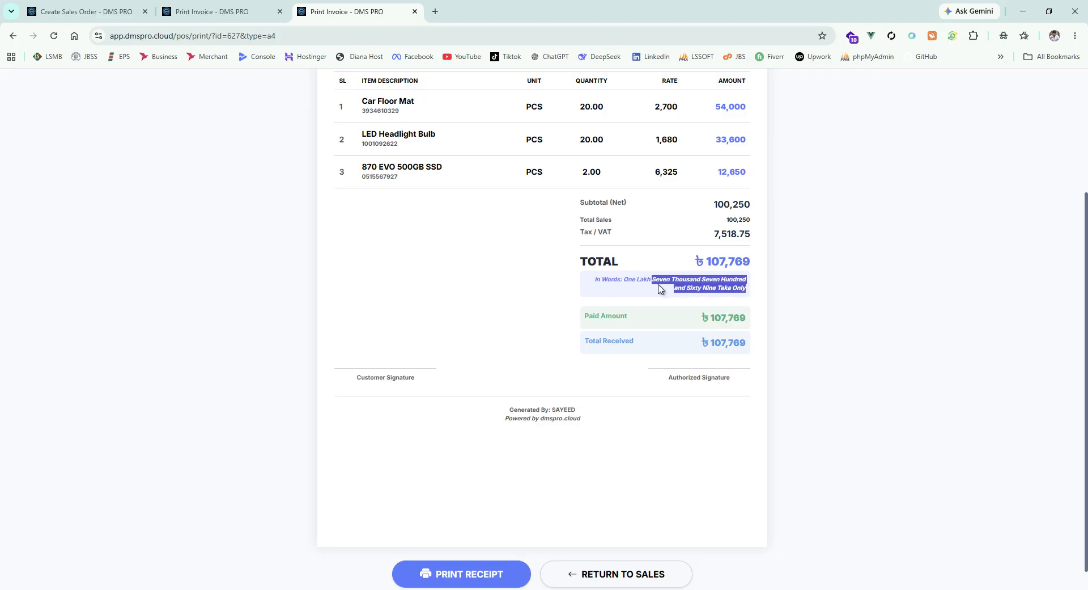
scroll(488, 340, up, 1)
click(354, 398)
drag(351, 298, 483, 377)
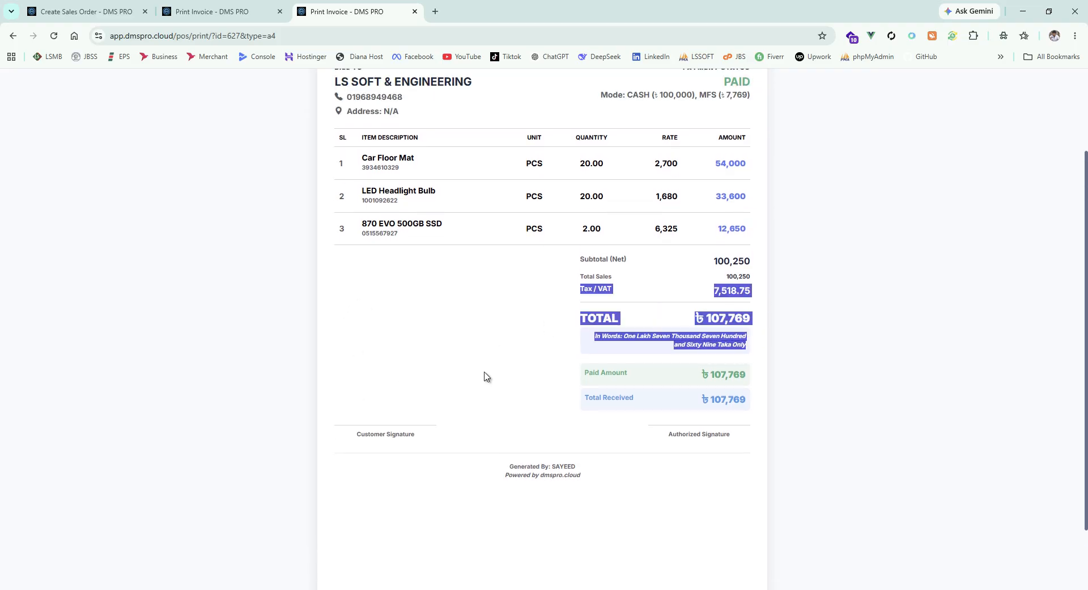
click(490, 374)
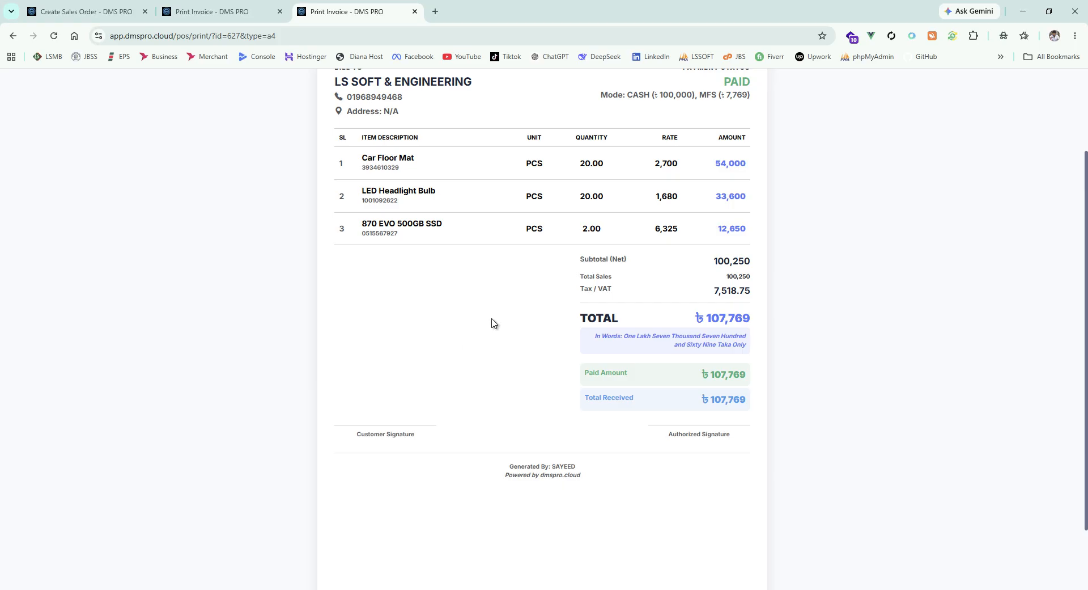
scroll(674, 384, up, 2)
scroll(559, 403, down, 4)
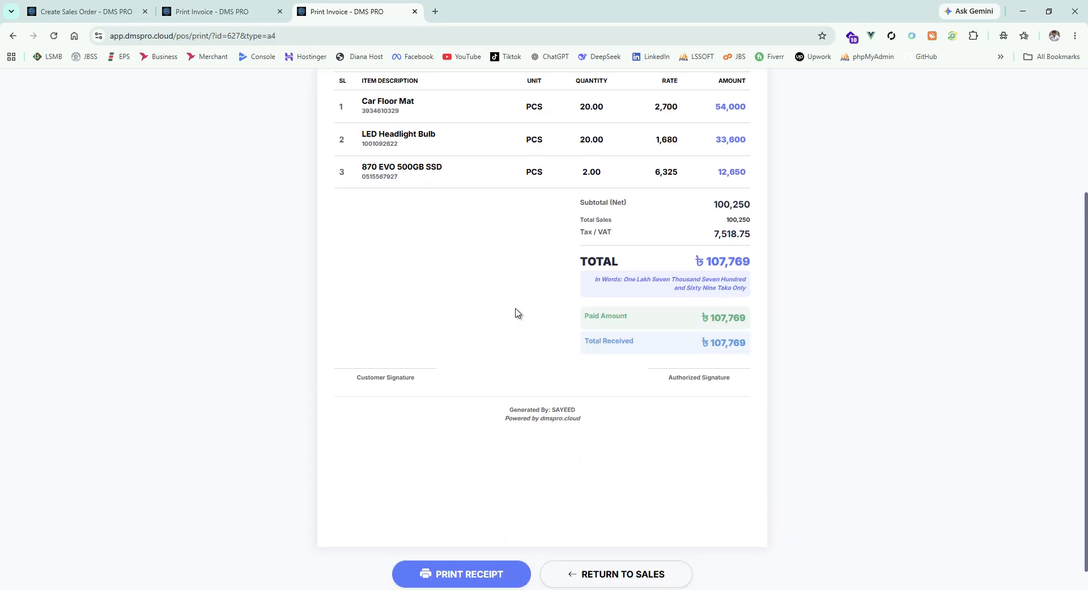
scroll(522, 306, up, 2)
scroll(524, 303, up, 3)
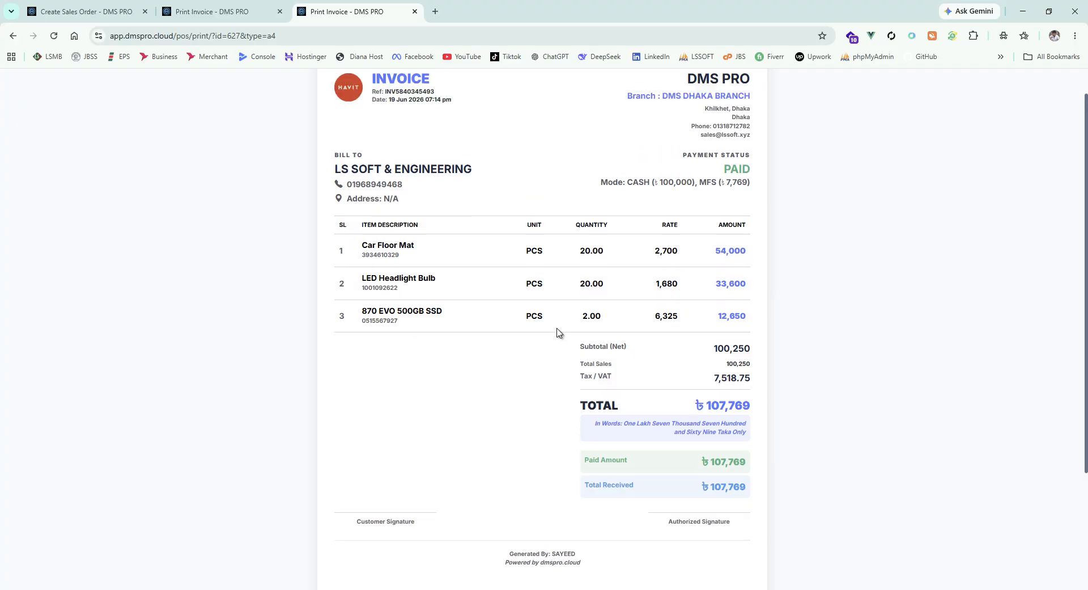
click(210, 11)
click(116, 10)
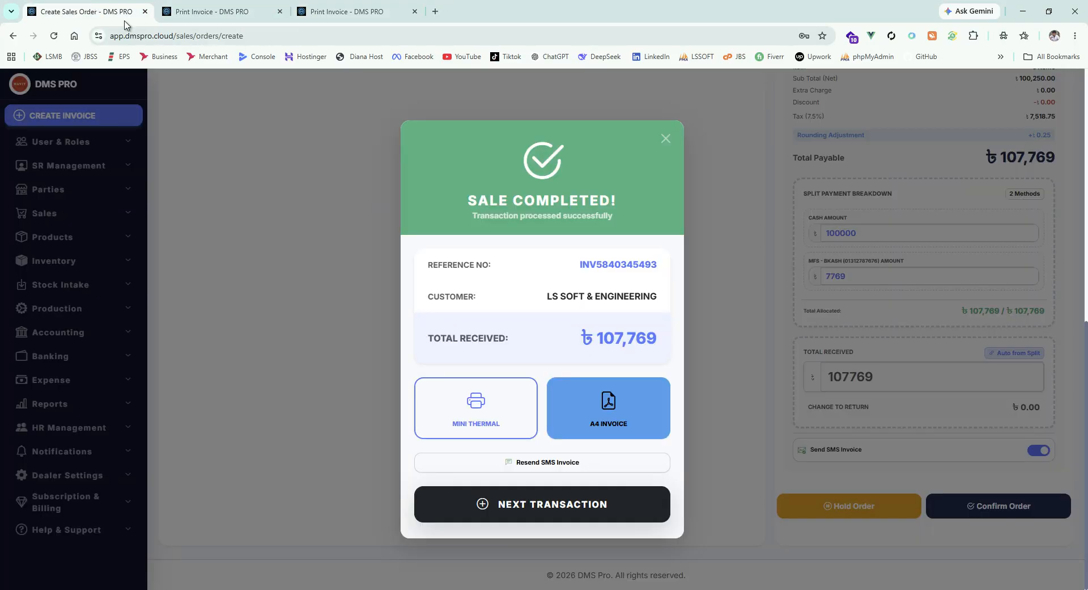
- Close the sale summary, try holding the empty order, and check the held orders list is empty
click(666, 138)
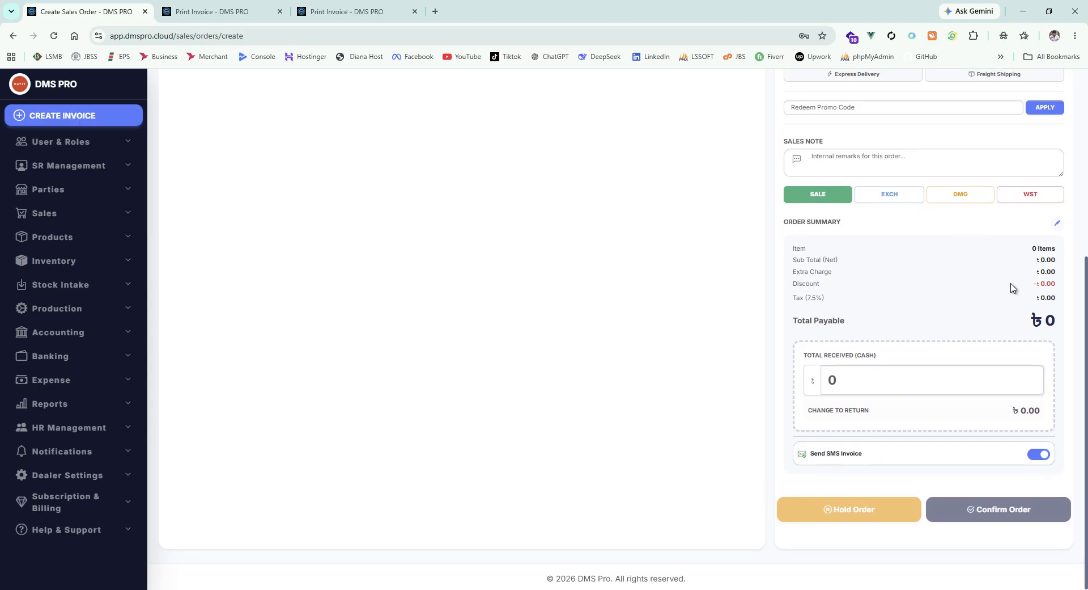
scroll(908, 283, up, 5)
scroll(818, 331, down, 5)
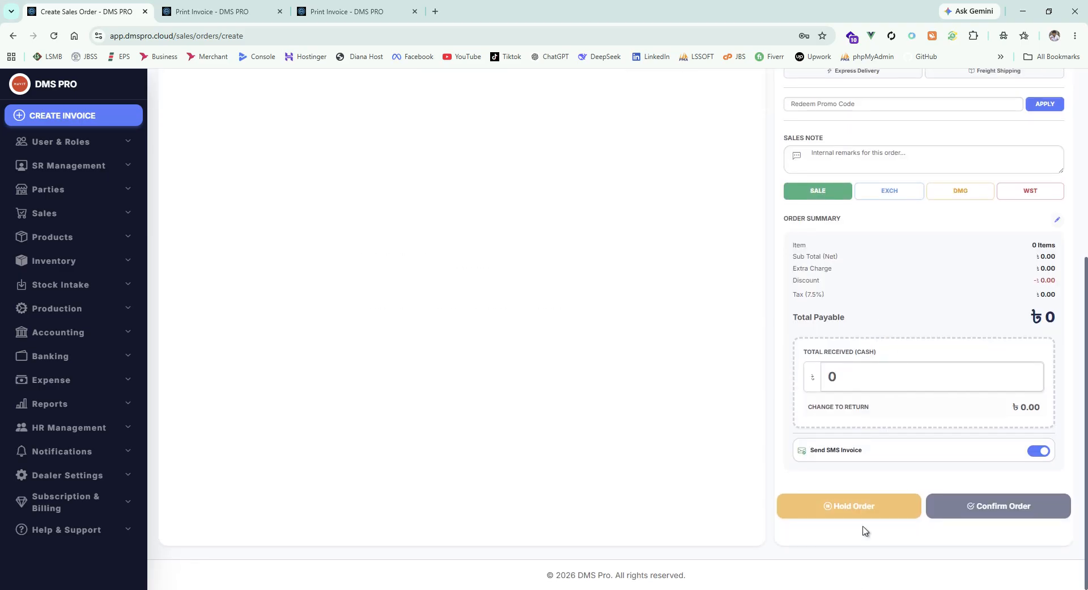
click(882, 514)
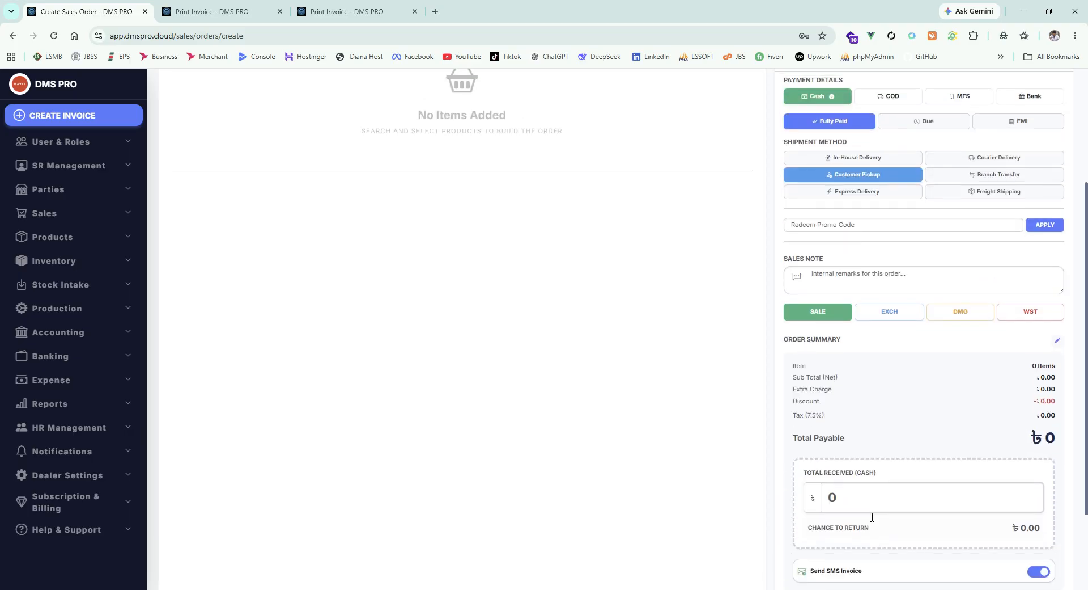
click(642, 136)
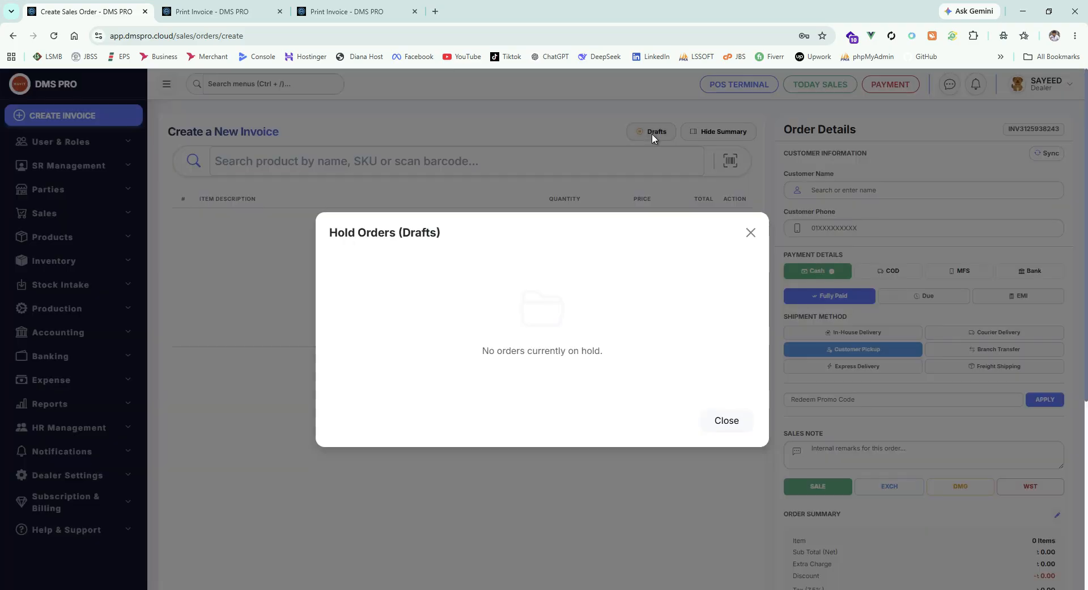
click(751, 233)
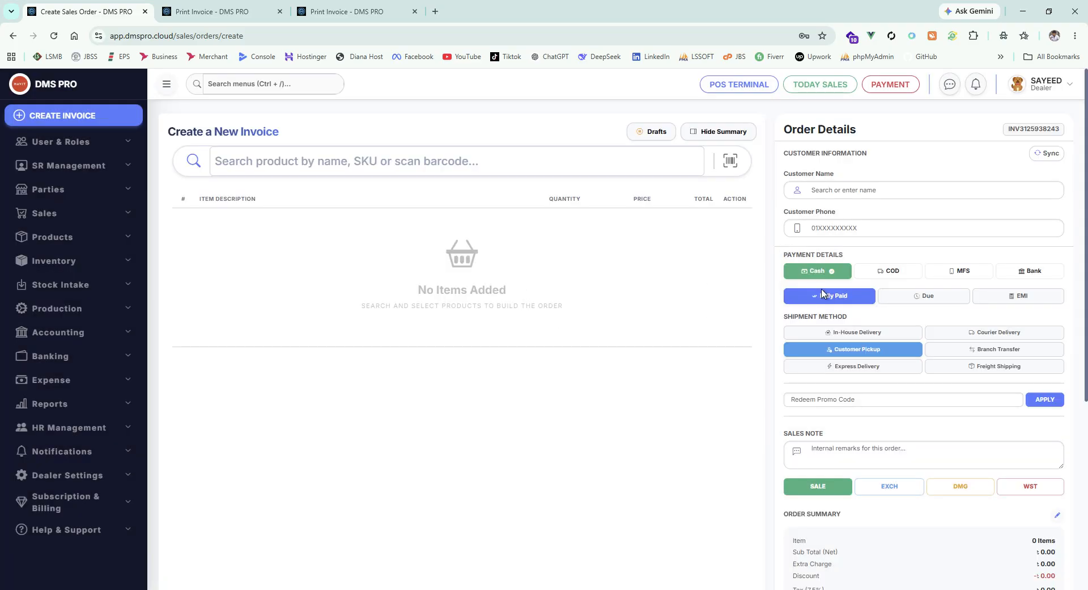
- Look over the empty order page, then switch back to the A4 Print Invoice tab
scroll(911, 412, down, 5)
scroll(896, 431, up, 5)
scroll(891, 343, down, 5)
scroll(873, 356, up, 5)
scroll(890, 356, down, 5)
scroll(901, 356, up, 5)
scroll(744, 383, down, 4)
scroll(744, 383, up, 4)
click(340, 17)
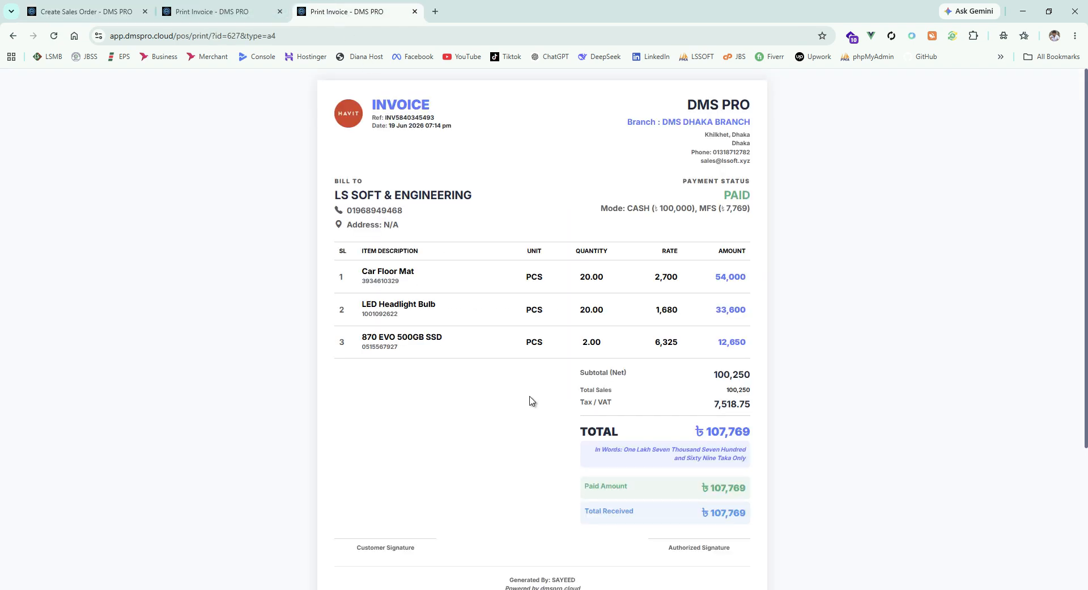
click(1029, 589)
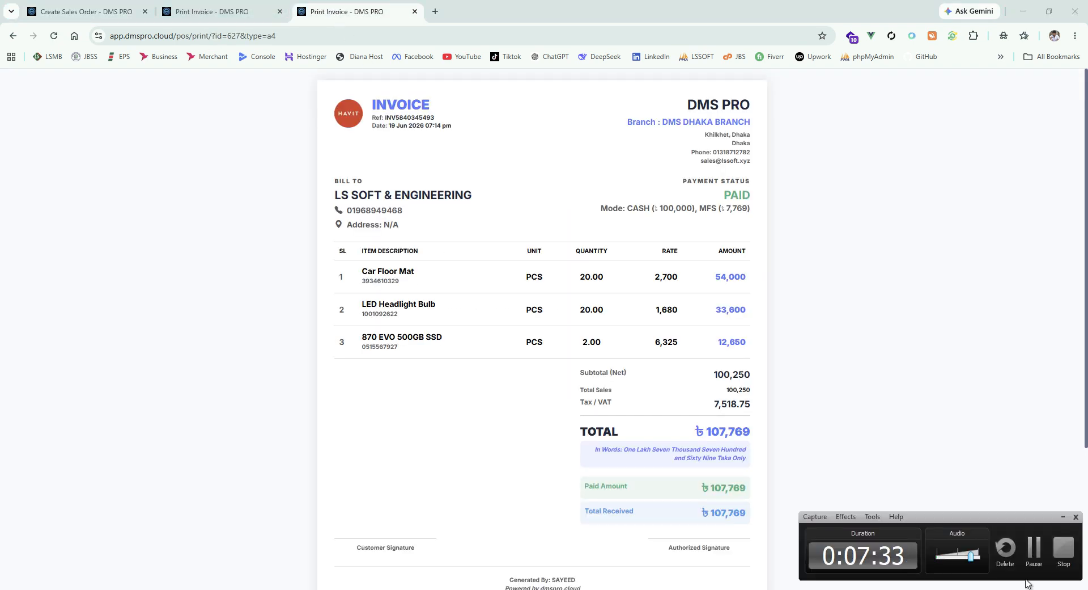